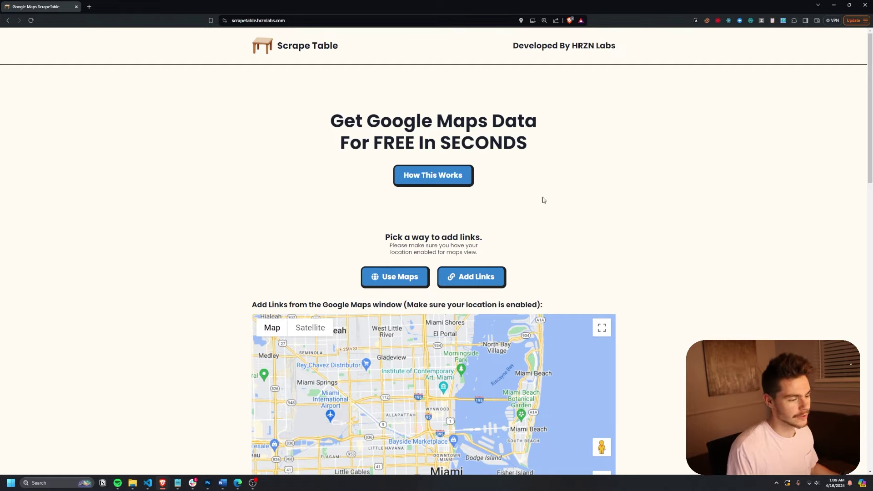
# - Read the How This Works instructions, close them, and review the note on ways to add links
pyautogui.click(415, 183)
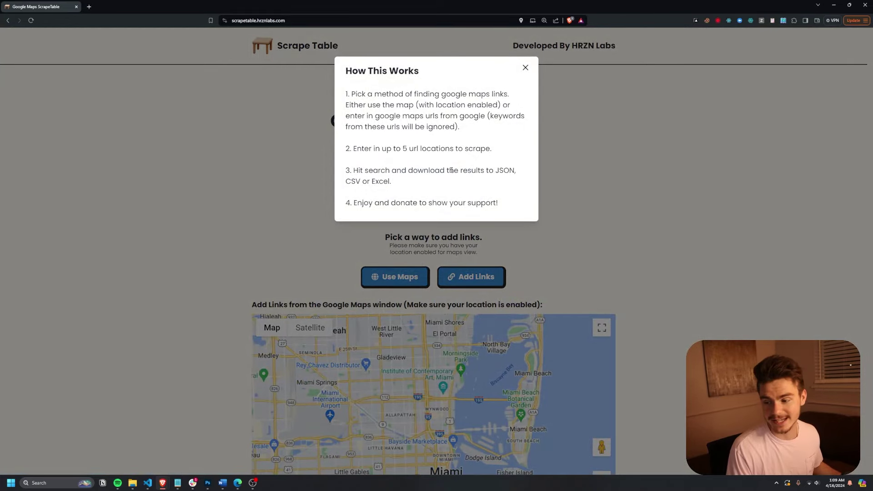
pyautogui.moveTo(455, 215); pyautogui.dragTo(350, 66)
pyautogui.click(372, 92)
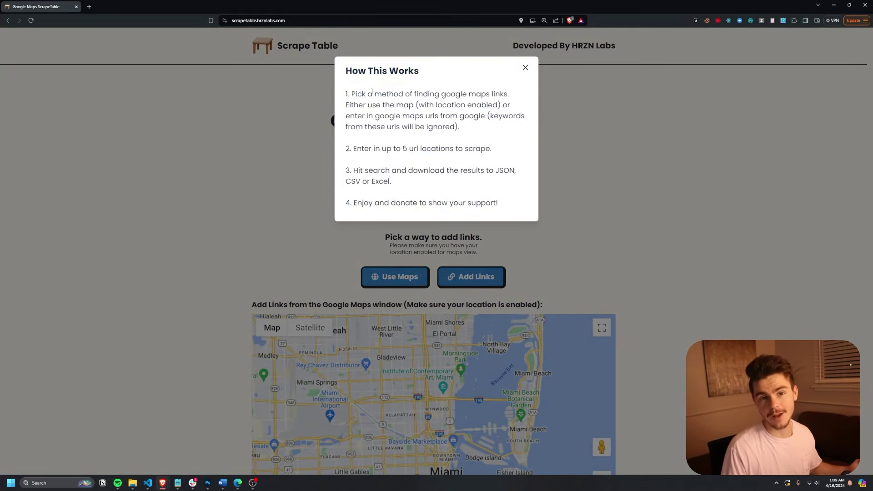
pyautogui.click(240, 179)
pyautogui.scroll(-1, 240, 179)
pyautogui.moveTo(371, 167); pyautogui.dragTo(511, 194)
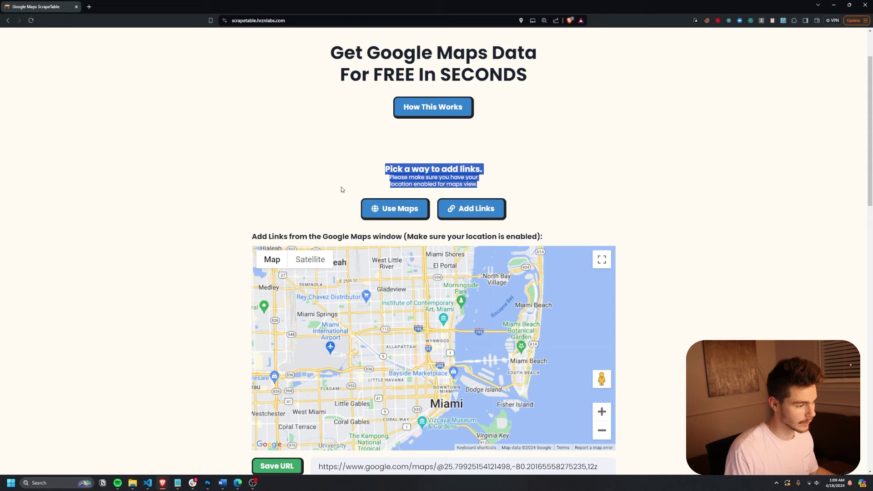
# - Choose the Use Maps method, frame the Miami area in the map, and save its URL
pyautogui.click(400, 210)
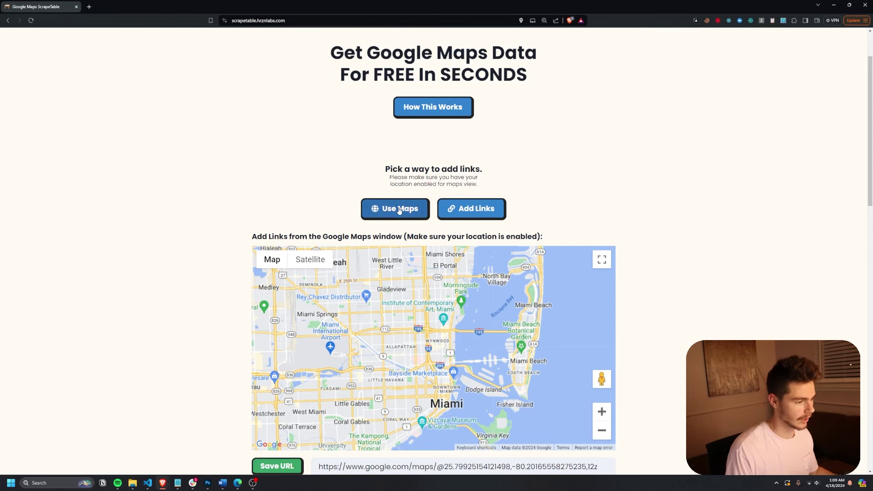
pyautogui.scroll(-1, 373, 288)
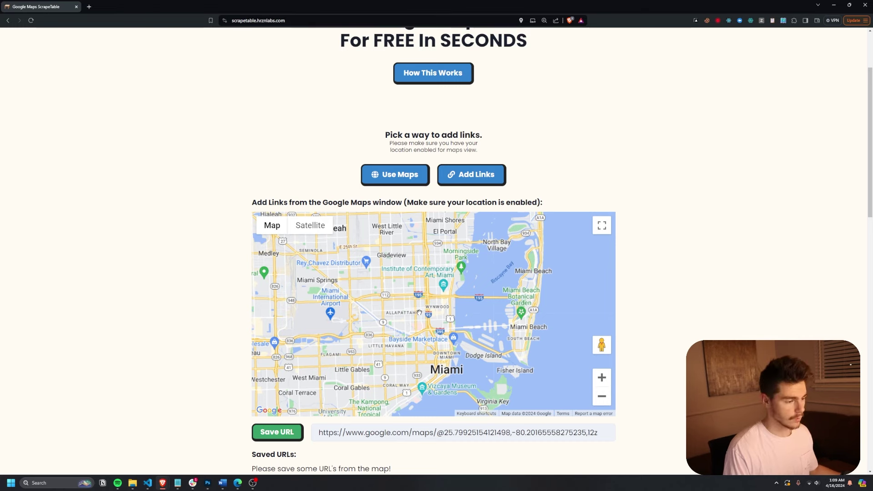
pyautogui.moveTo(495, 385); pyautogui.dragTo(517, 309)
pyautogui.moveTo(587, 299); pyautogui.dragTo(589, 339)
pyautogui.scroll(-3, 659, 312)
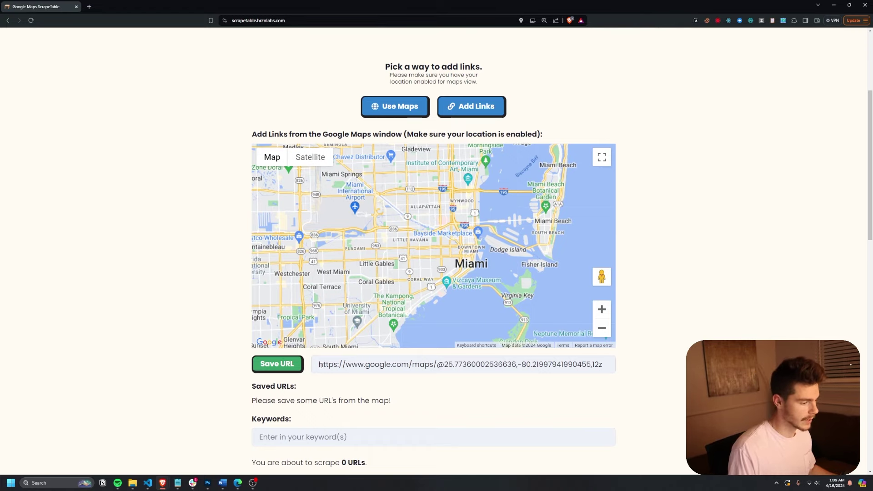
pyautogui.moveTo(318, 365); pyautogui.dragTo(680, 358)
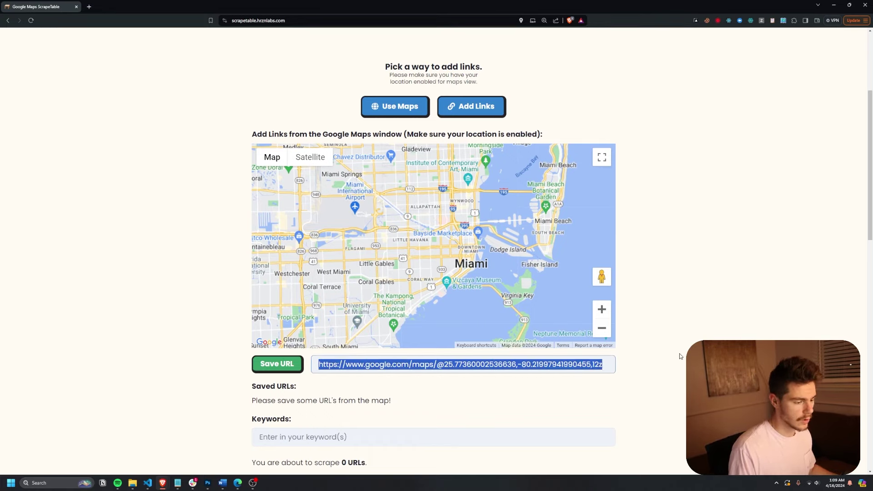
pyautogui.click(681, 358)
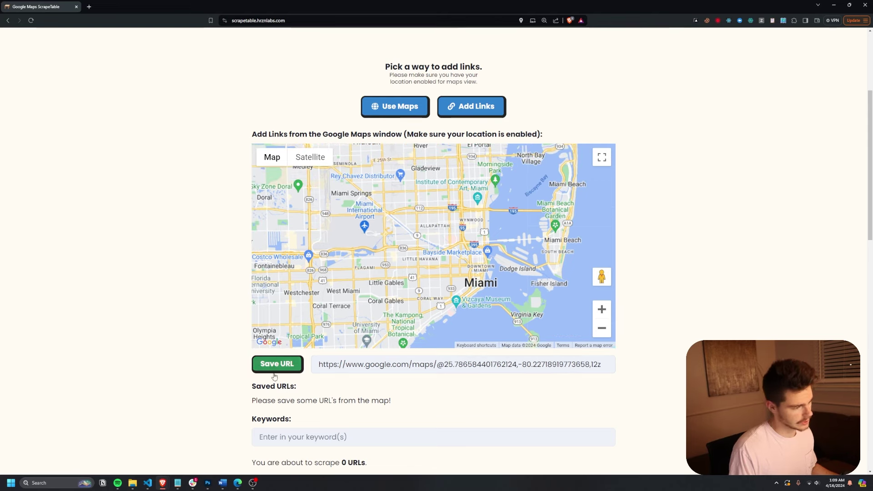
pyautogui.click(283, 362)
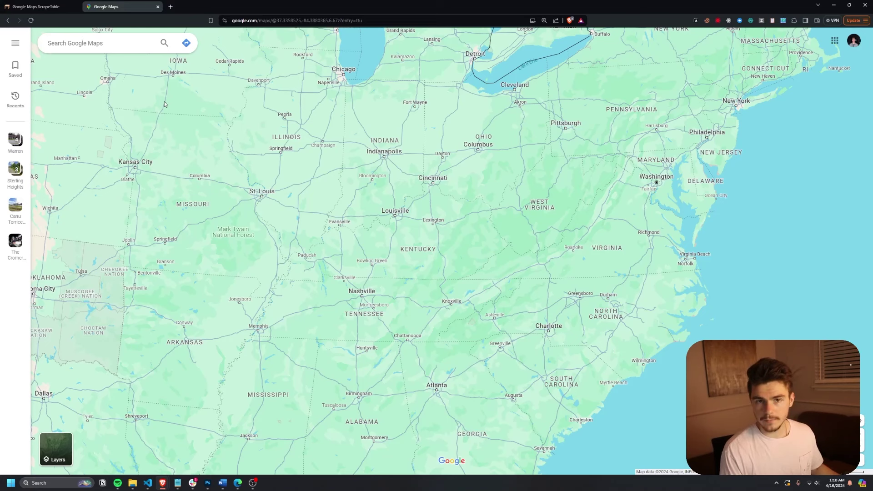
# - In the separate Google Maps page, bring the area around Charlotte, North Carolina into view and copy the page's URL
pyautogui.click(106, 38)
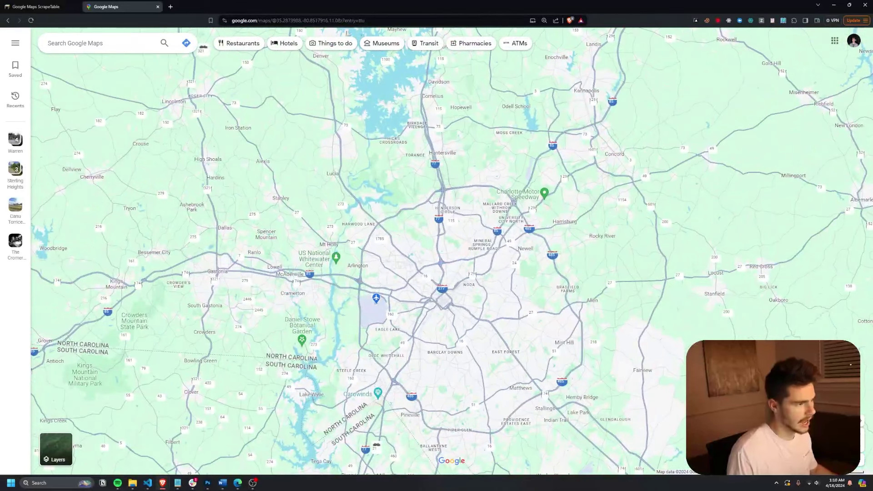
pyautogui.click(309, 21)
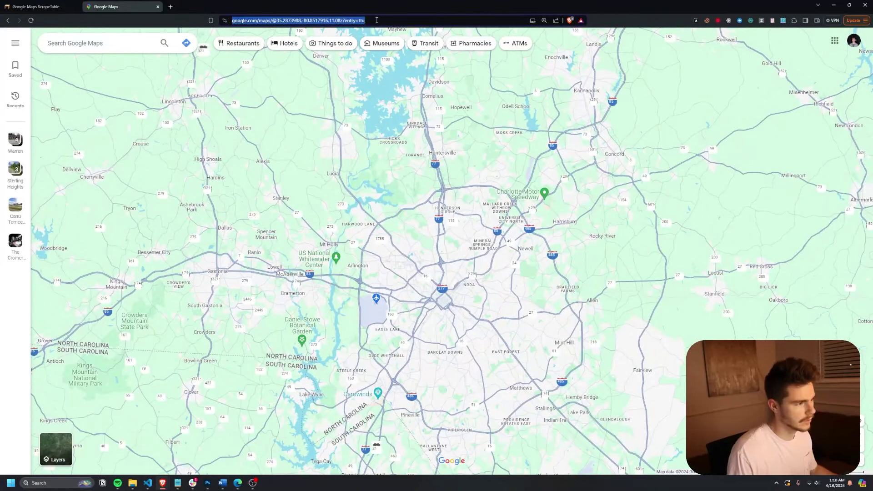
pyautogui.click(310, 21)
pyautogui.tripleClick(309, 21)
pyautogui.hotkey('ctrl', 'c')
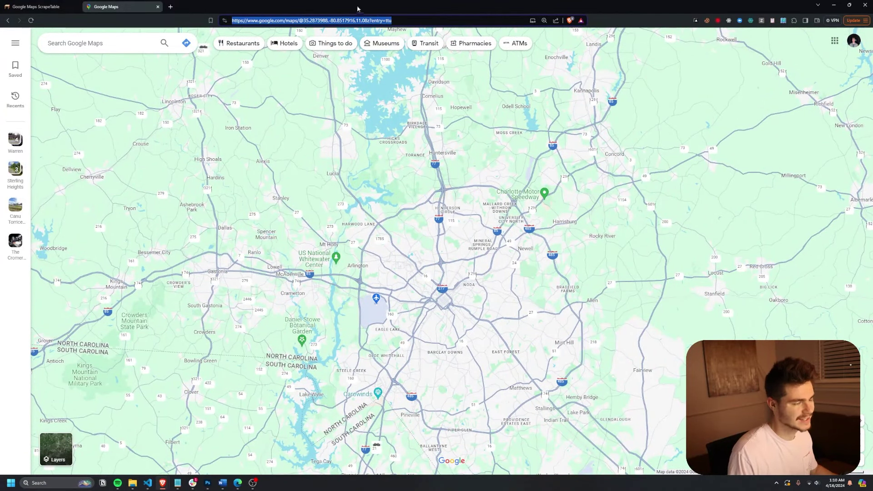
# - Switch Scrape Table to the Add Links method and paste the copied Google Maps URL into the links field
pyautogui.click(36, 7)
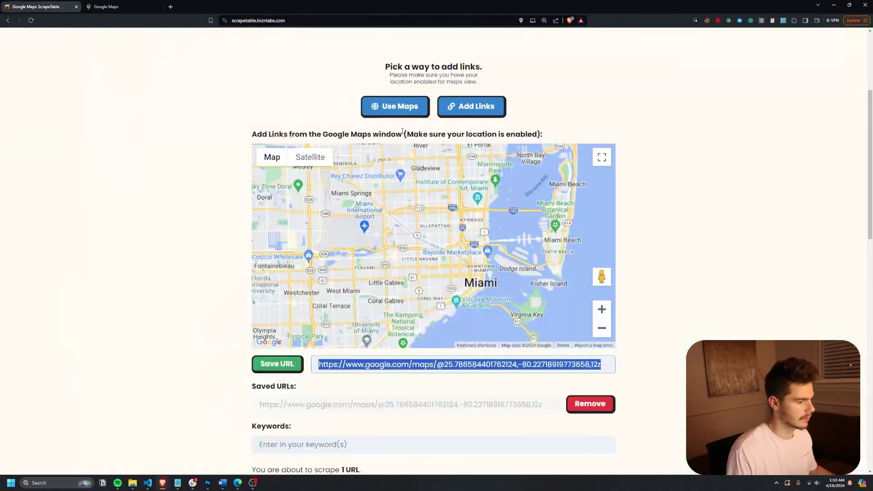
pyautogui.click(473, 106)
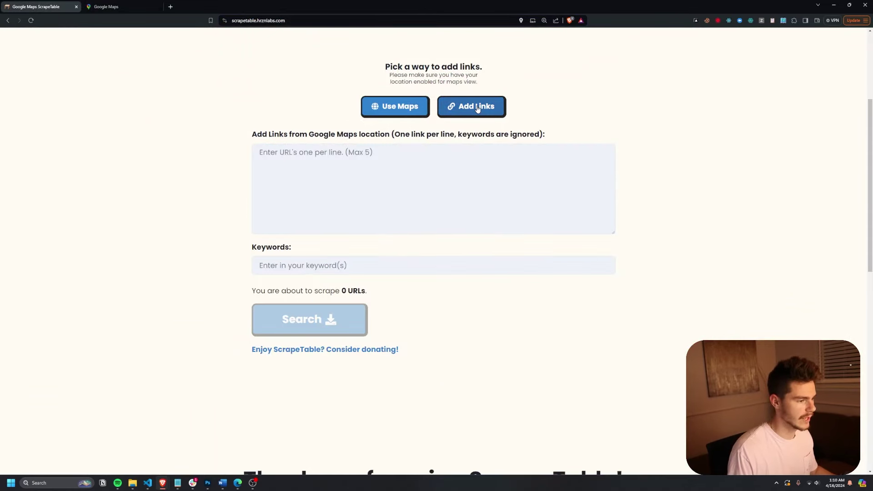
pyautogui.click(341, 159)
pyautogui.hotkey('ctrl', 'v')
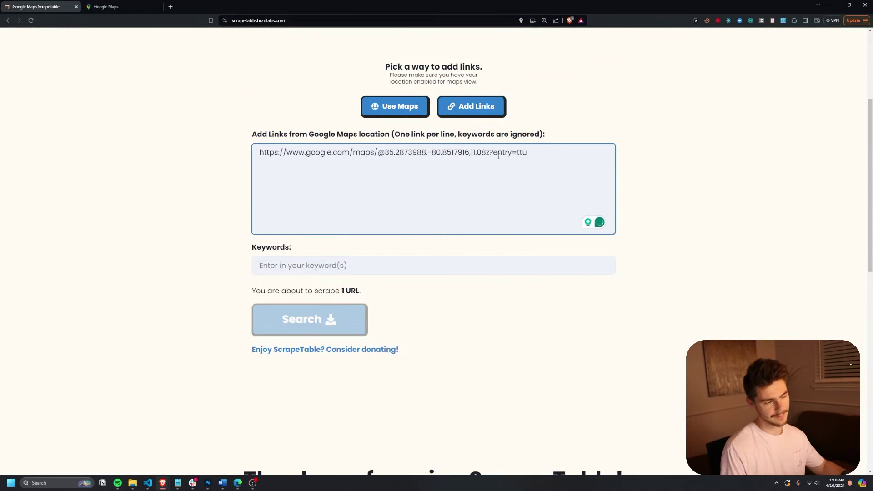
pyautogui.moveTo(388, 158); pyautogui.dragTo(525, 172)
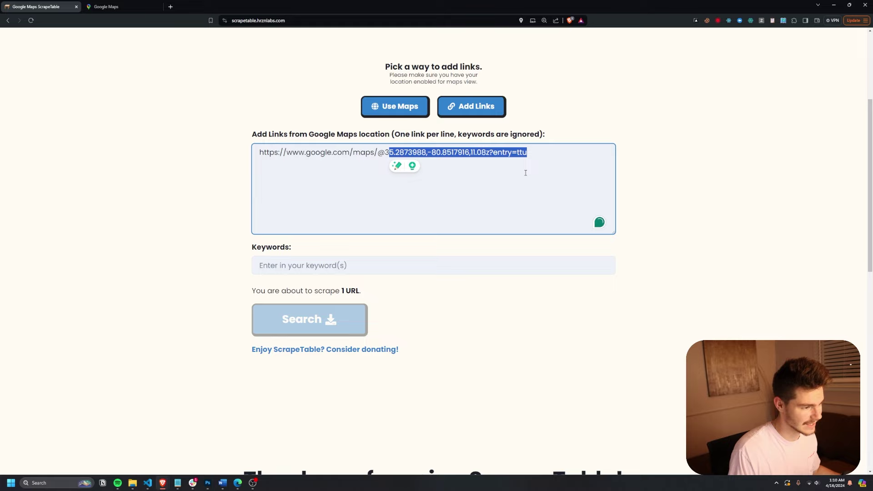
pyautogui.click(464, 153)
# - Return to the Use Maps method and check the site's location permission in the browser
pyautogui.click(400, 108)
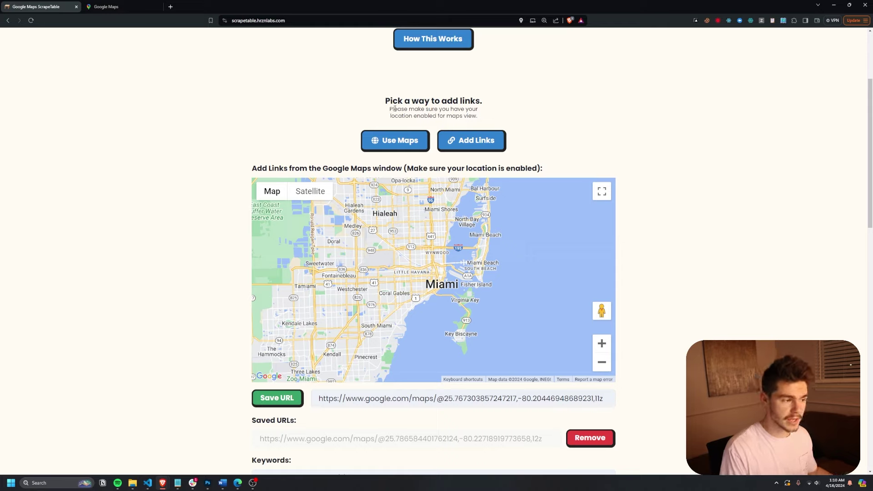
pyautogui.moveTo(390, 109); pyautogui.dragTo(501, 119)
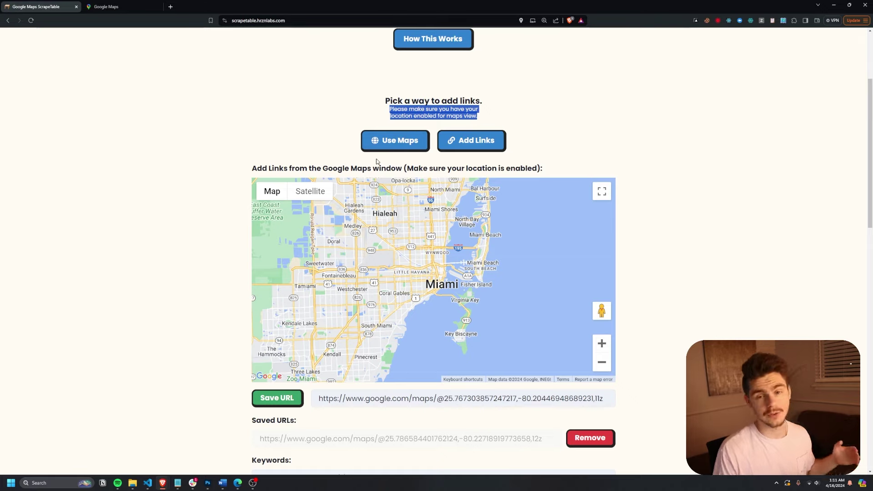
pyautogui.click(224, 21)
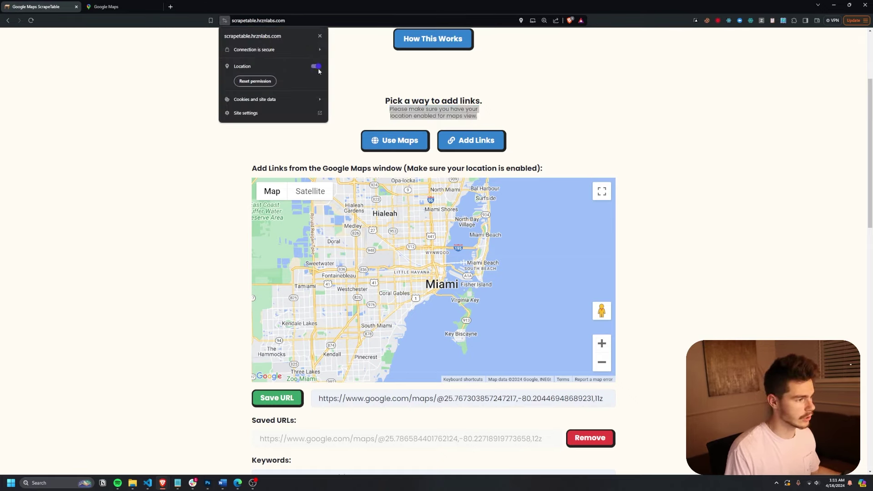
pyautogui.click(351, 79)
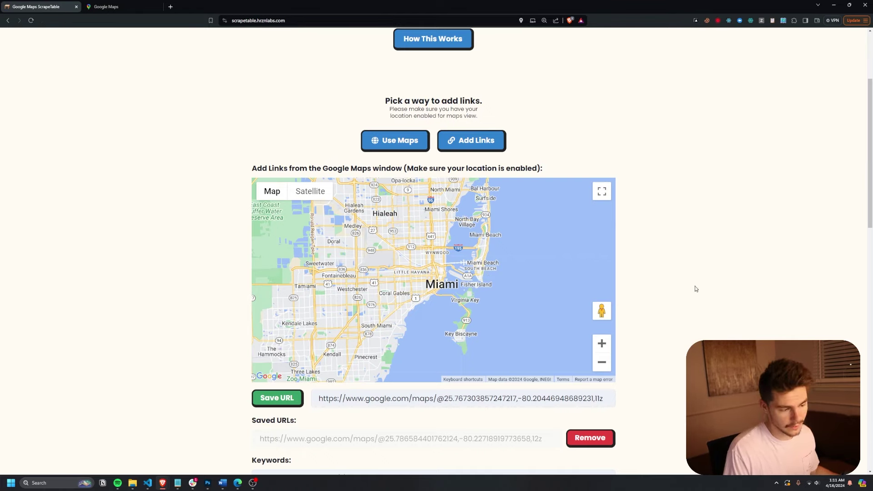
# - Clear the previously saved URL, frame the wider Miami area at zoom level 11, and save its URL
pyautogui.moveTo(414, 230); pyautogui.dragTo(415, 324)
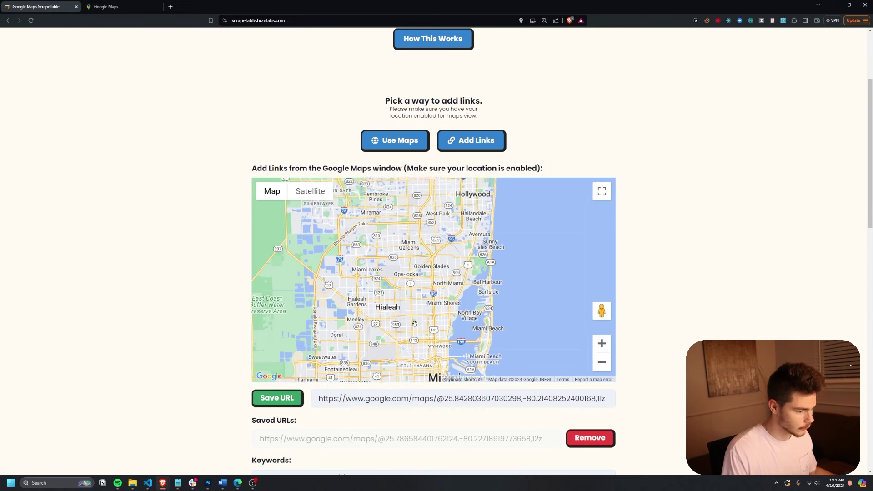
pyautogui.scroll(-2, 618, 259)
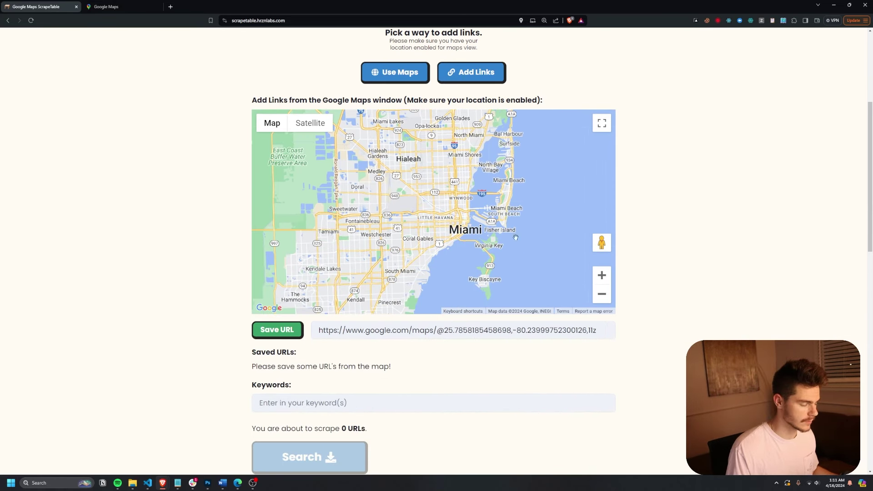
pyautogui.click(277, 329)
# - Move the map north along the coast in four stages up to Jupiter, saving the URL of each area
pyautogui.moveTo(455, 136); pyautogui.dragTo(467, 244)
pyautogui.click(277, 329)
pyautogui.moveTo(444, 122); pyautogui.dragTo(421, 267)
pyautogui.click(277, 329)
pyautogui.moveTo(455, 132); pyautogui.dragTo(458, 297)
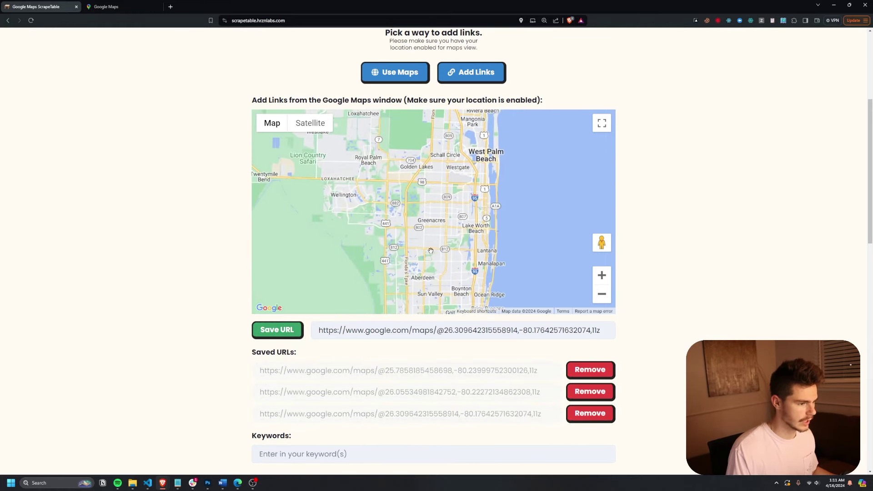
pyautogui.click(285, 333)
pyautogui.moveTo(455, 127); pyautogui.dragTo(439, 309)
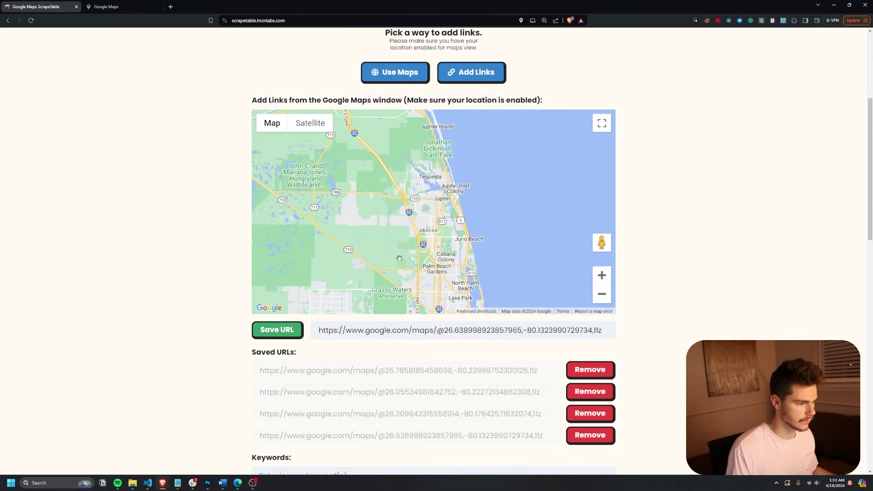
pyautogui.click(290, 332)
# - Remove the last saved URL from the list and save the Jupiter area's URL again
pyautogui.scroll(-2, 290, 332)
pyautogui.moveTo(259, 298); pyautogui.dragTo(554, 408)
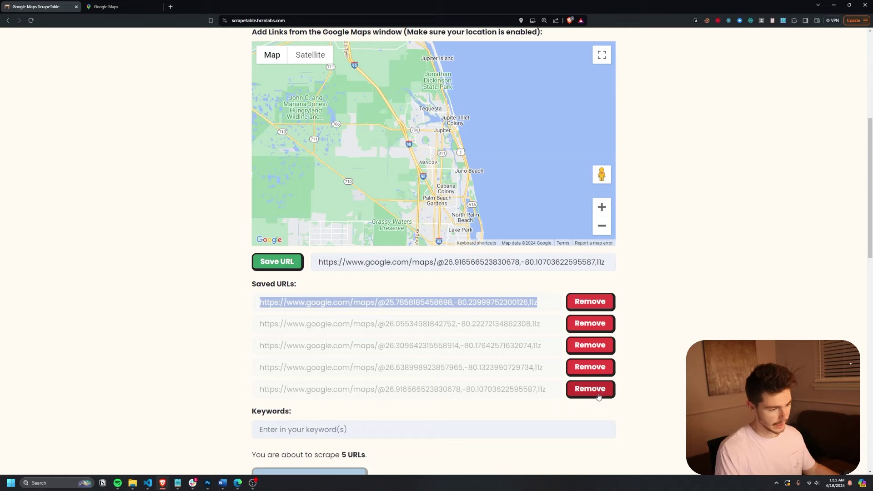
pyautogui.click(597, 396)
pyautogui.click(268, 262)
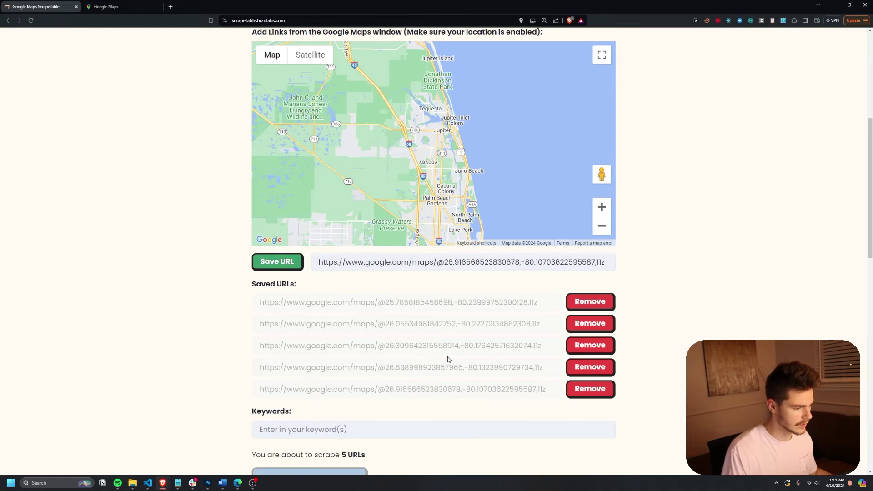
# - Enter "hotels" as the keyword and run the search on the saved URLs
pyautogui.scroll(-3, 304, 309)
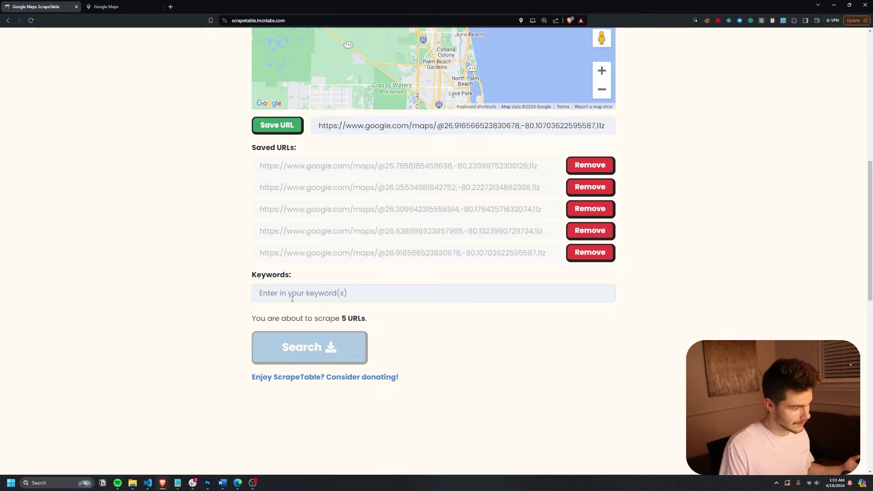
pyautogui.click(295, 291)
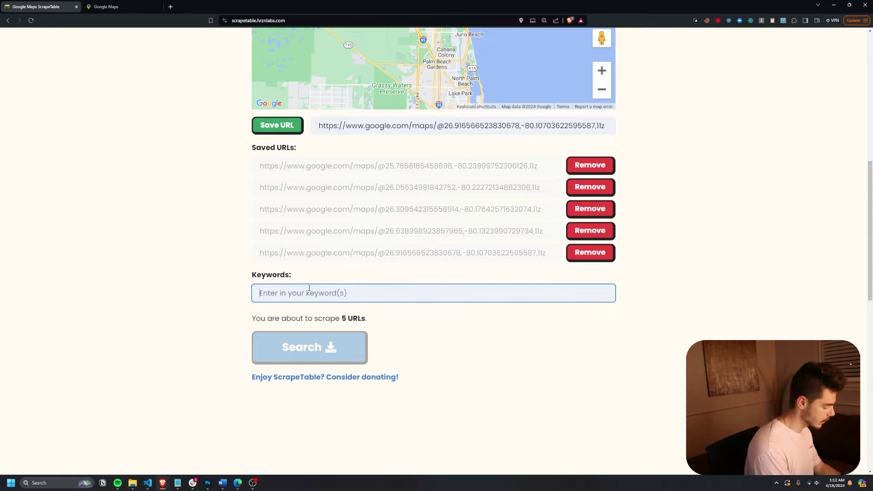
pyautogui.write('hotels')
pyautogui.scroll(-1, 393, 290)
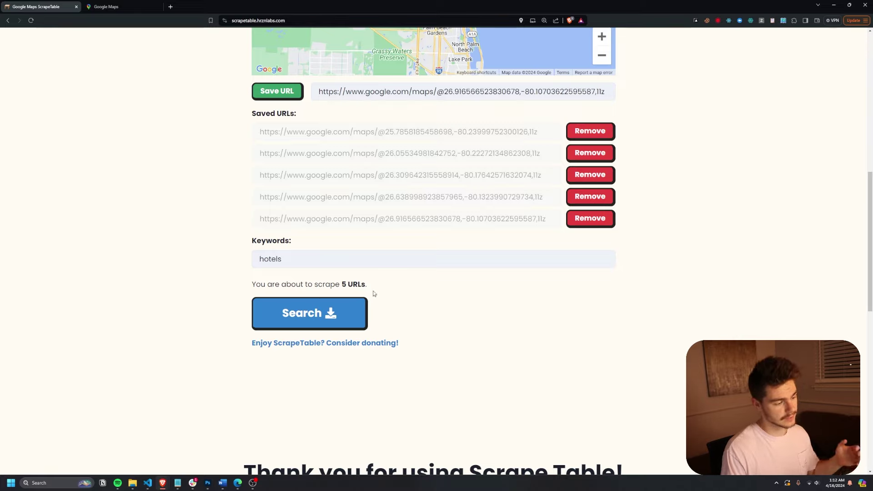
pyautogui.click(312, 304)
# - Download the "hotels" search results in Excel format and open the downloaded workbook
pyautogui.scroll(-1, 211, 286)
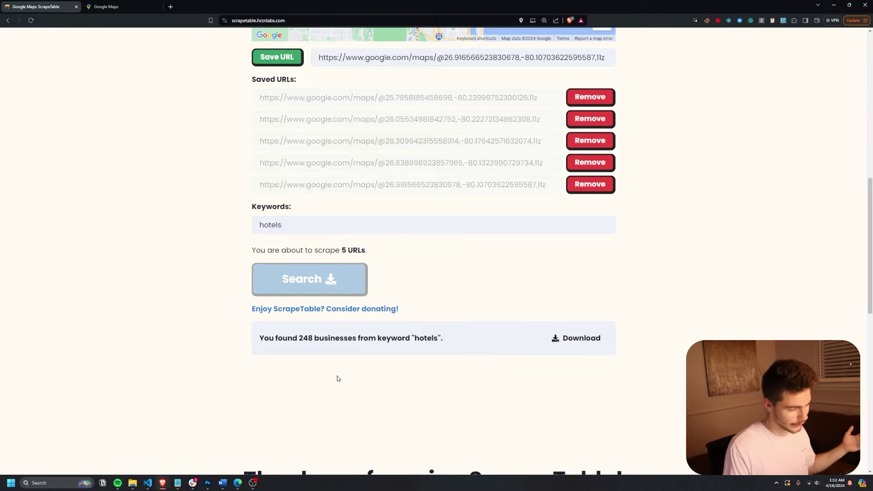
pyautogui.moveTo(292, 339); pyautogui.dragTo(433, 352)
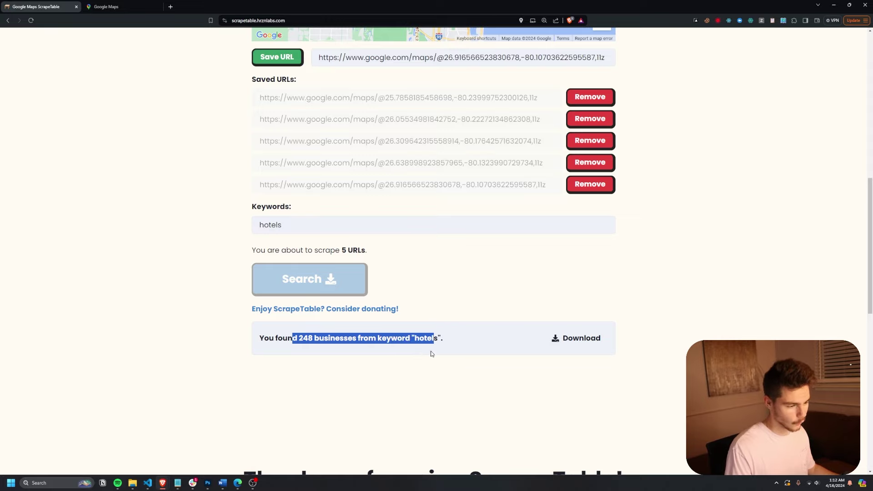
pyautogui.click(432, 354)
pyautogui.click(580, 346)
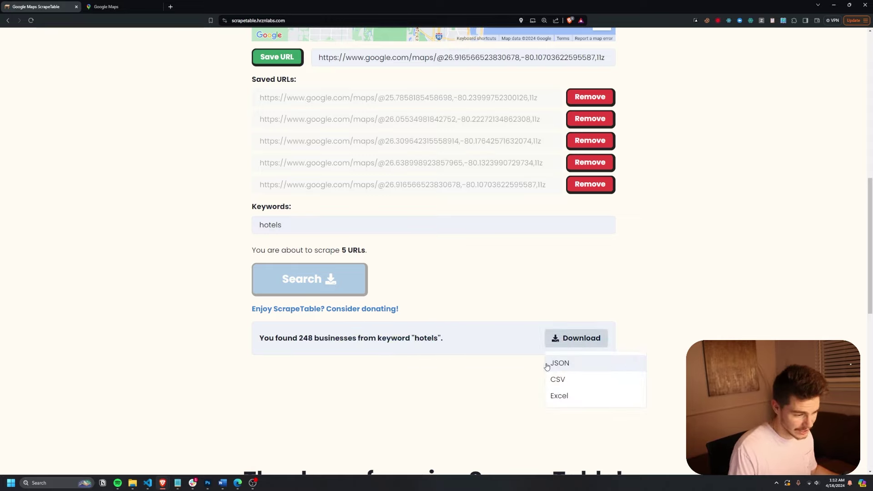
pyautogui.click(577, 400)
pyautogui.press('Return')
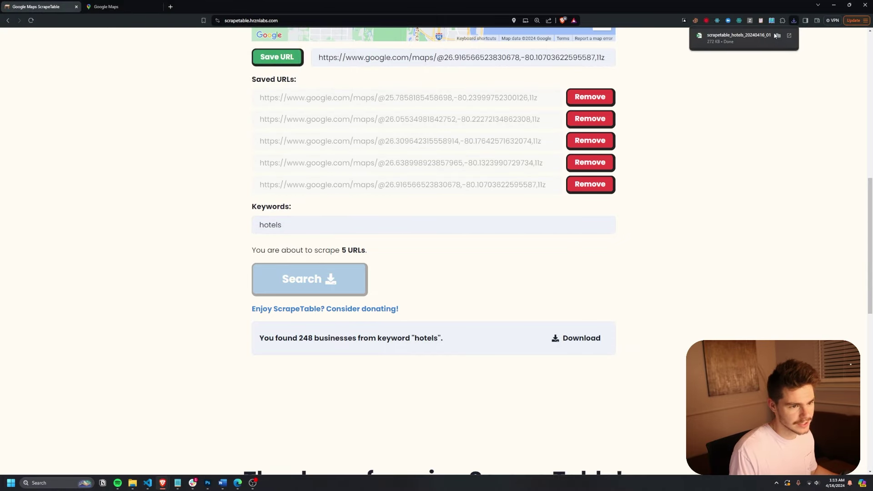
pyautogui.click(745, 38)
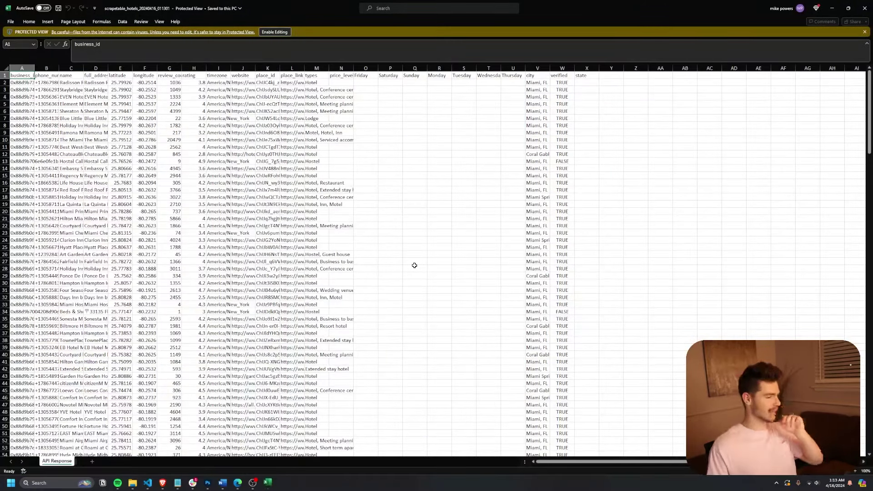
pyautogui.keyDown('ctrl'); pyautogui.scroll(6, 235, 195); pyautogui.keyUp('ctrl')
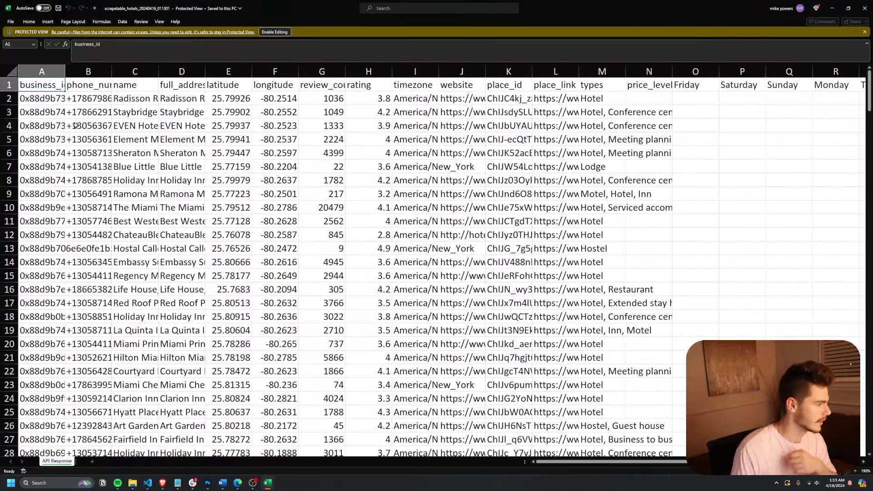
# - Autofit the phone number, name and full address columns of the hotels sheet to their contents
pyautogui.click(89, 112)
pyautogui.doubleClick(112, 72)
pyautogui.moveTo(181, 75); pyautogui.dragTo(191, 344)
pyautogui.doubleClick(182, 74)
pyautogui.scroll(-6, 244, 355)
pyautogui.scroll(-16, 382, 219)
pyautogui.doubleClick(537, 71)
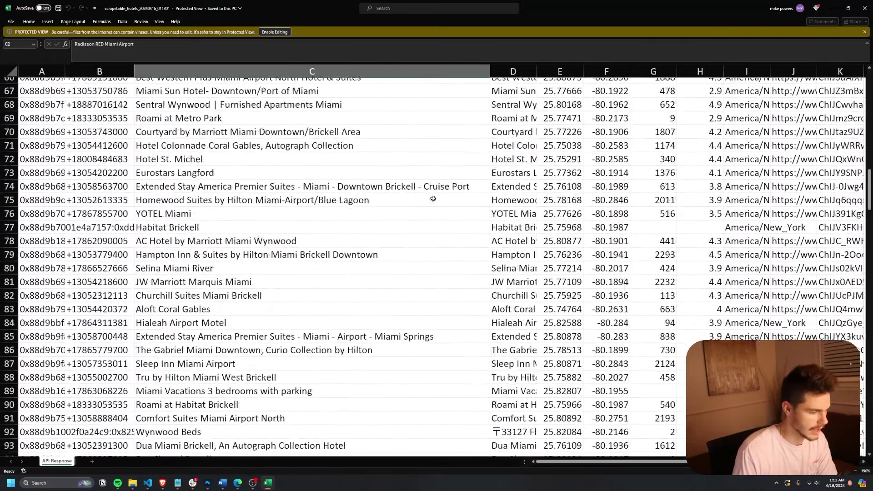
# - Examine the full addresses down to the last row to see which cities along the coast the hotels cover
pyautogui.scroll(-12, 539, 89)
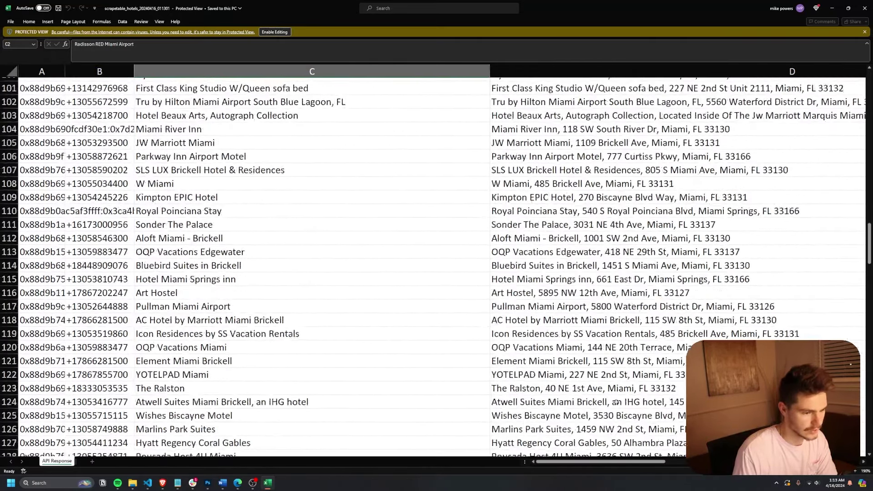
pyautogui.hscroll(3, 458, 284)
pyautogui.scroll(-20, 459, 285)
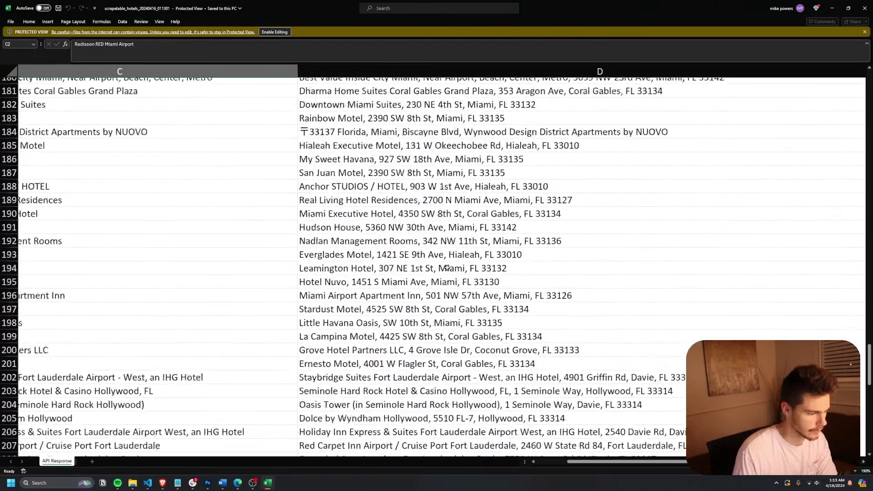
pyautogui.scroll(5, 461, 281)
pyautogui.scroll(6, 462, 282)
pyautogui.moveTo(464, 126); pyautogui.dragTo(467, 238)
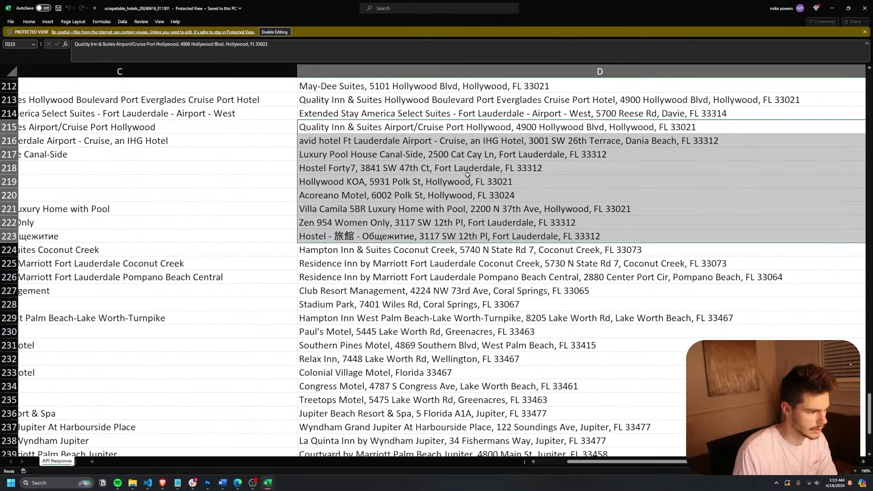
pyautogui.click(467, 180)
pyautogui.scroll(-4, 465, 238)
pyautogui.moveTo(463, 276); pyautogui.dragTo(469, 288)
pyautogui.scroll(-3, 523, 309)
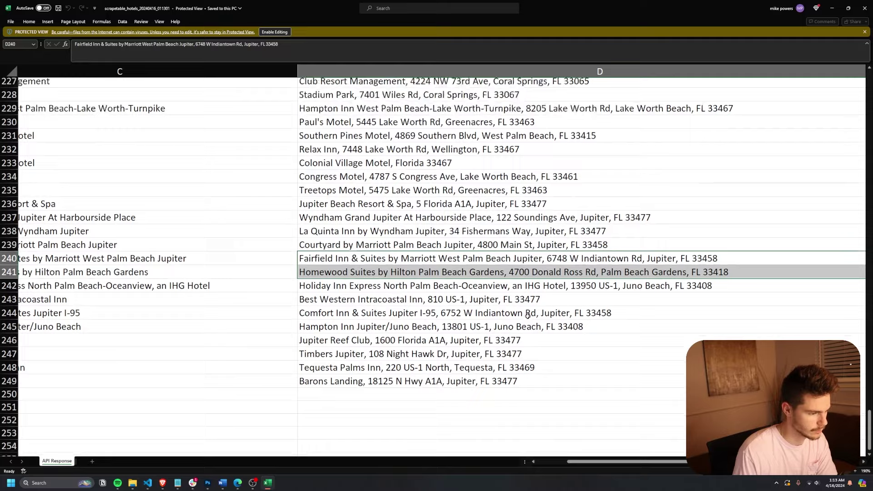
pyautogui.scroll(2, 503, 271)
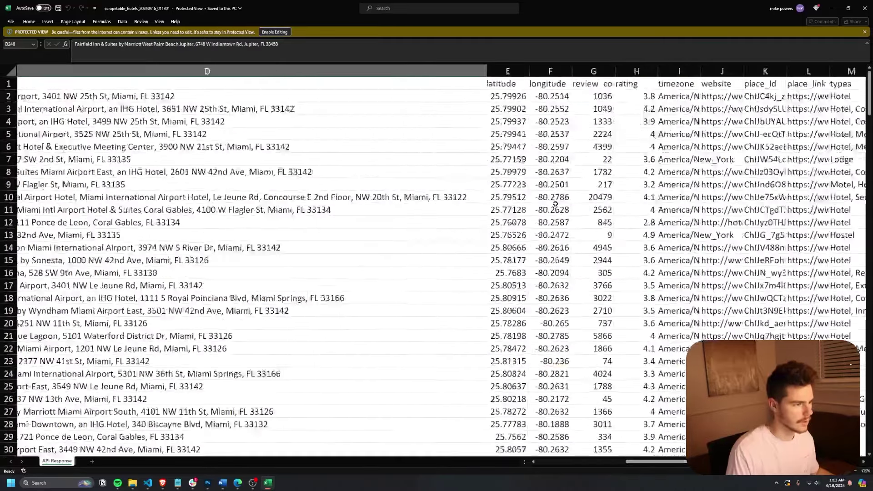
# - Look over the review count, rating and timezone columns of the hotels sheet
pyautogui.hscroll(-2, 559, 203)
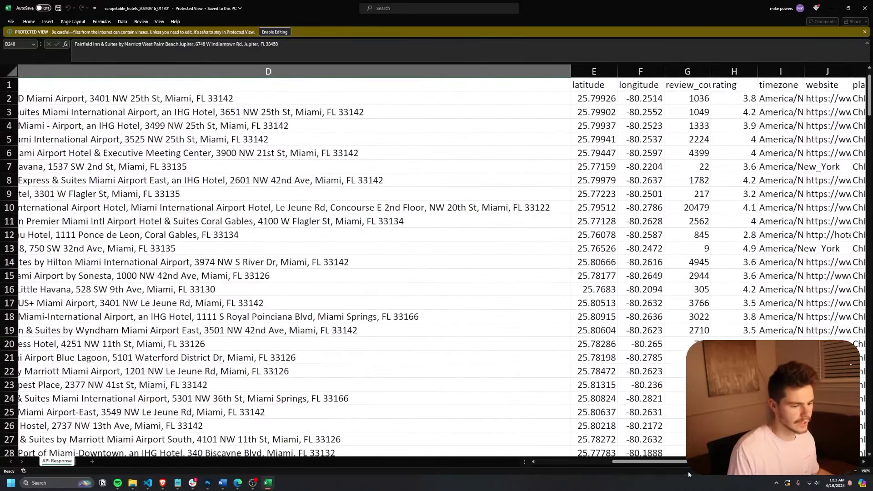
pyautogui.moveTo(667, 463); pyautogui.dragTo(727, 464)
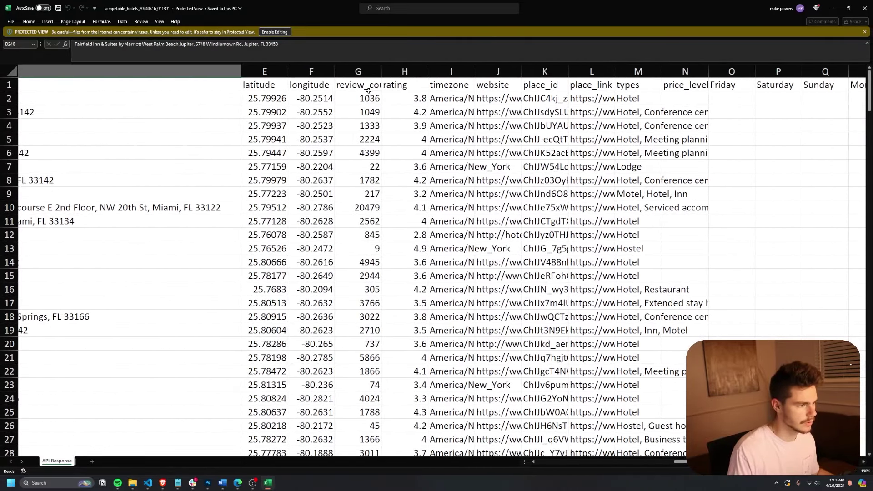
pyautogui.click(376, 85)
pyautogui.click(421, 101)
pyautogui.moveTo(452, 86); pyautogui.dragTo(456, 157)
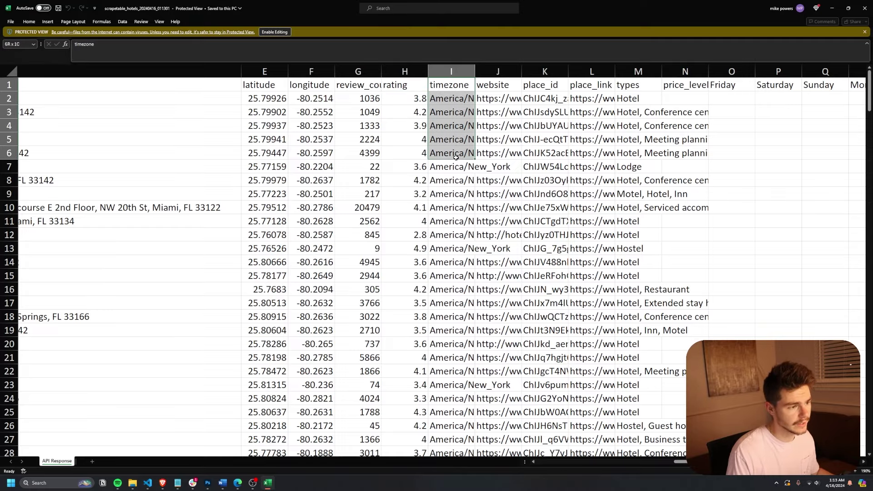
# - Autofit the website column to its contents and look through the hotel website links
pyautogui.doubleClick(521, 72)
pyautogui.moveTo(557, 125); pyautogui.dragTo(574, 140)
pyautogui.hscroll(3, 575, 193)
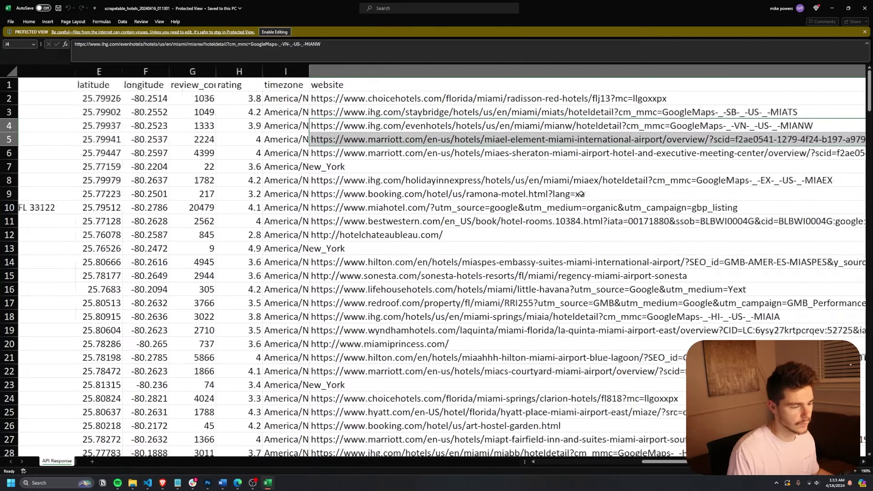
pyautogui.scroll(-6, 364, 207)
pyautogui.scroll(6, 366, 207)
pyautogui.hscroll(4, 378, 212)
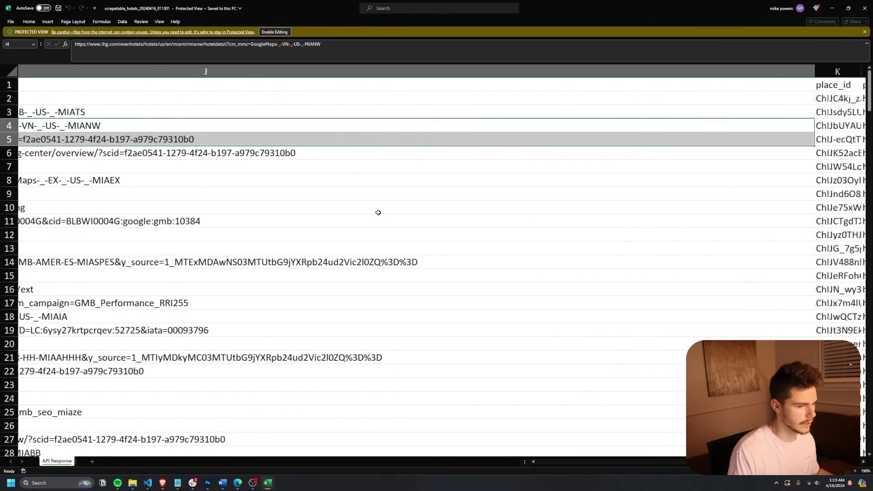
# - Try to autofit the place_link column to its contents
pyautogui.click(466, 95)
pyautogui.click(510, 73)
pyautogui.click(528, 71)
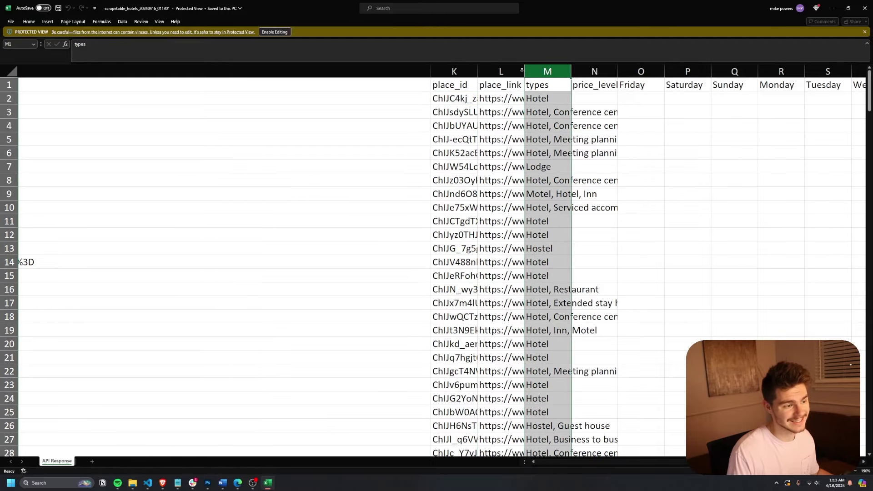
pyautogui.doubleClick(523, 72)
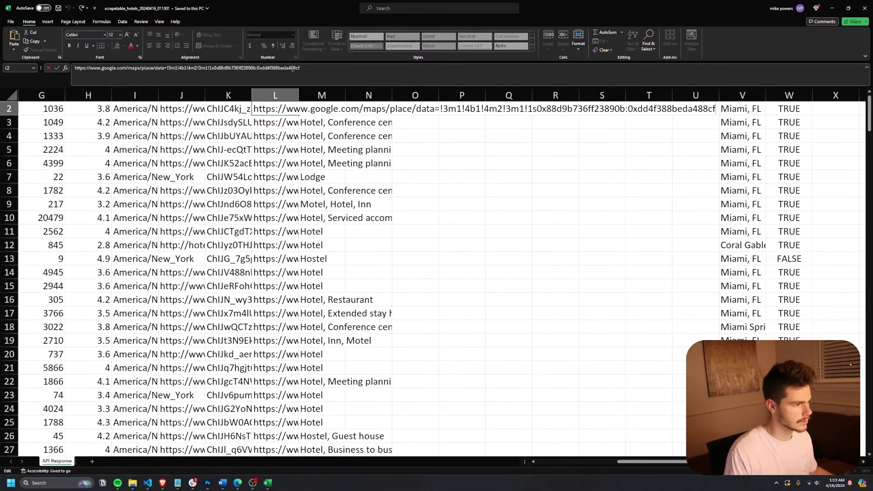
# - Copy the place link in cell L2, view that hotel on Google Maps in the browser, and return to the Excel workbook
pyautogui.moveTo(299, 68); pyautogui.dragTo(99, 151)
pyautogui.hotkey('alt', 'Tab')
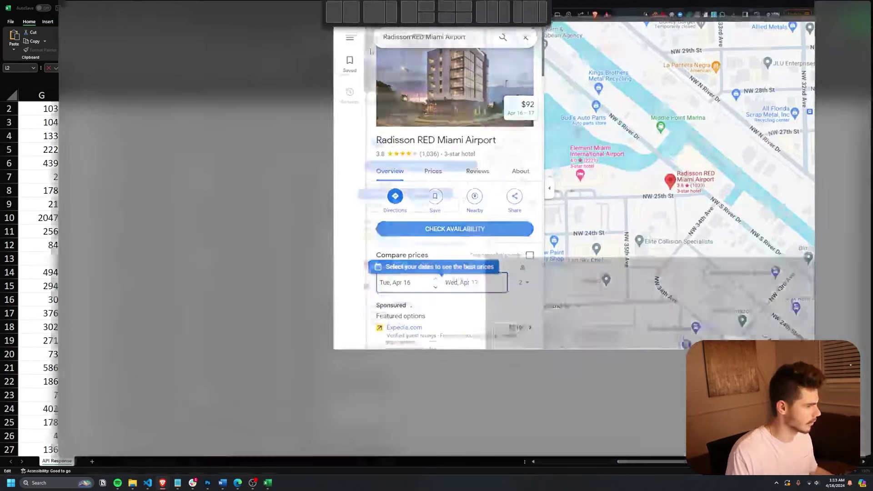
pyautogui.scroll(-2, 461, 245)
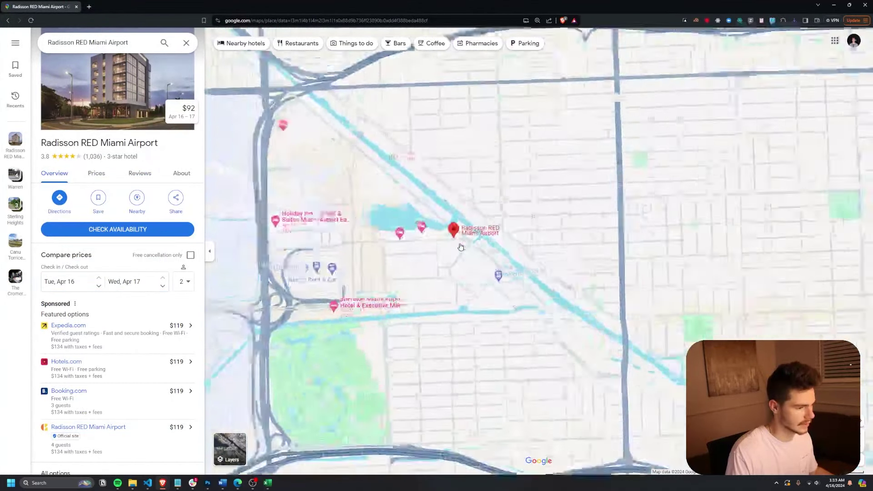
pyautogui.hotkey('alt', 'Tab')
# - Look over the types column, the price level column and the Friday to Thursday columns
pyautogui.moveTo(391, 231); pyautogui.dragTo(411, 325)
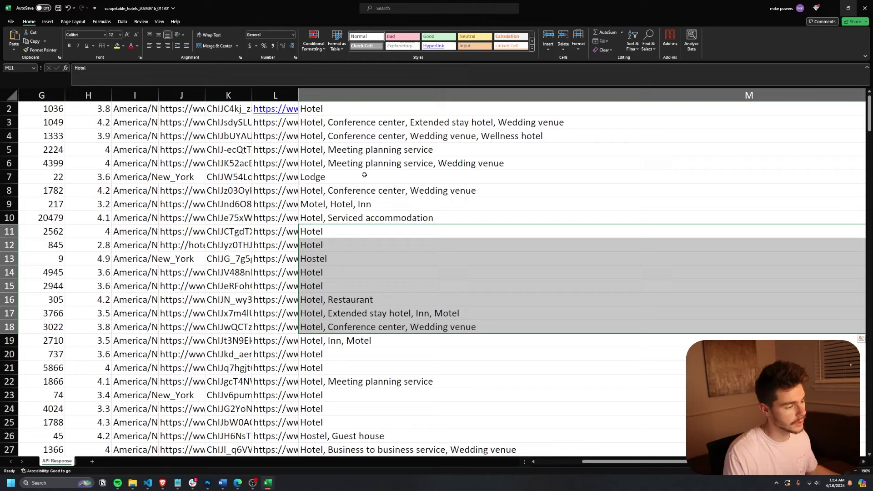
pyautogui.hscroll(3, 378, 229)
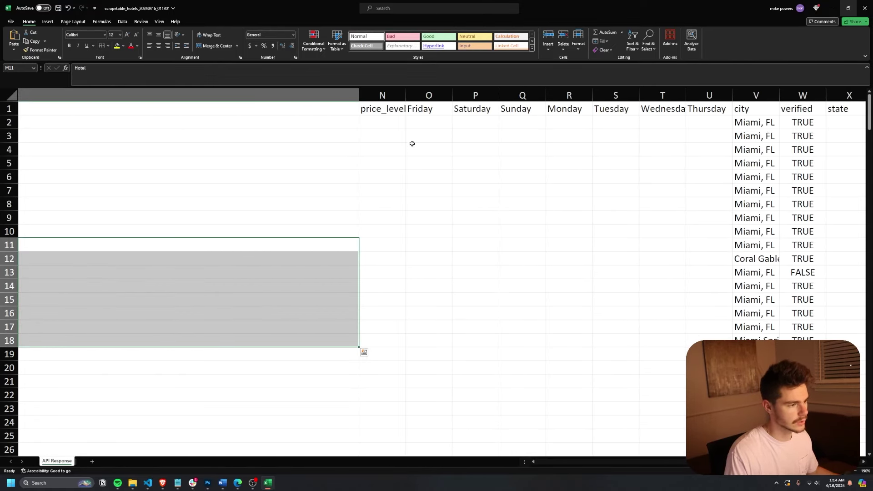
pyautogui.moveTo(379, 110); pyautogui.dragTo(482, 166)
pyautogui.moveTo(385, 119); pyautogui.dragTo(402, 281)
pyautogui.click(539, 213)
pyautogui.moveTo(430, 121); pyautogui.dragTo(717, 310)
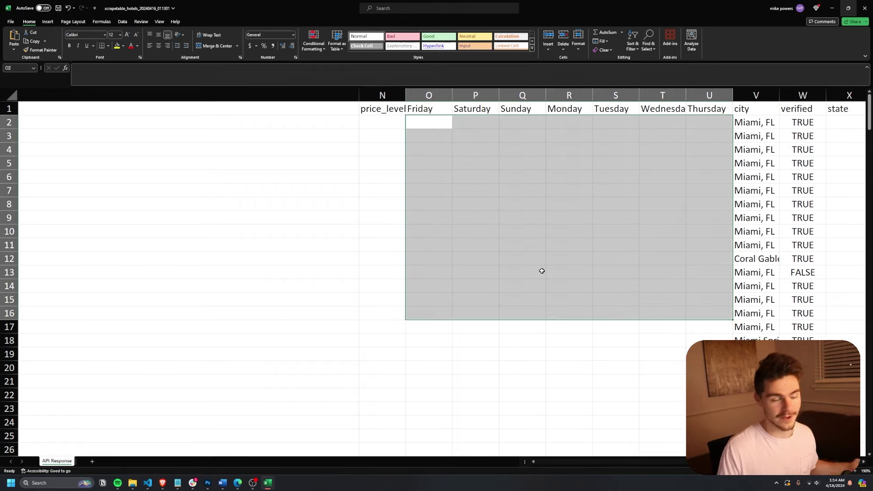
pyautogui.click(500, 262)
pyautogui.moveTo(429, 125); pyautogui.dragTo(707, 422)
# - Autofit the verified column and look over the city, verified and state columns
pyautogui.hscroll(3, 744, 196)
pyautogui.click(497, 107)
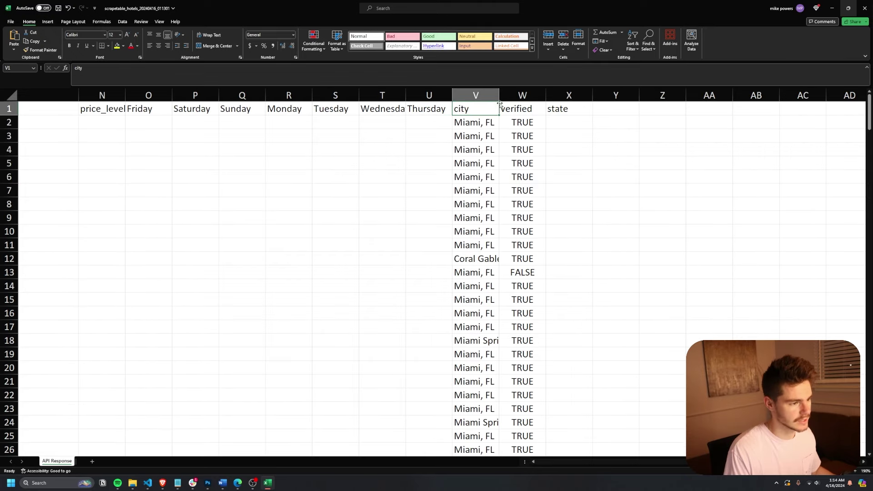
pyautogui.doubleClick(546, 95)
pyautogui.moveTo(517, 177); pyautogui.dragTo(520, 346)
pyautogui.click(590, 162)
pyautogui.moveTo(551, 110); pyautogui.dragTo(578, 342)
pyautogui.scroll(-14, 574, 364)
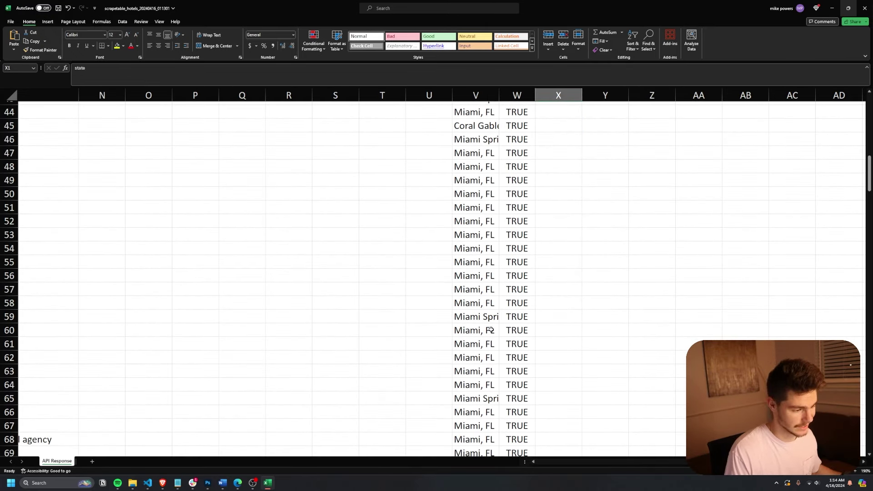
# - Return to the start of the hotels sheet and highlight the website column from its header down to row 18
pyautogui.hscroll(-5, 491, 331)
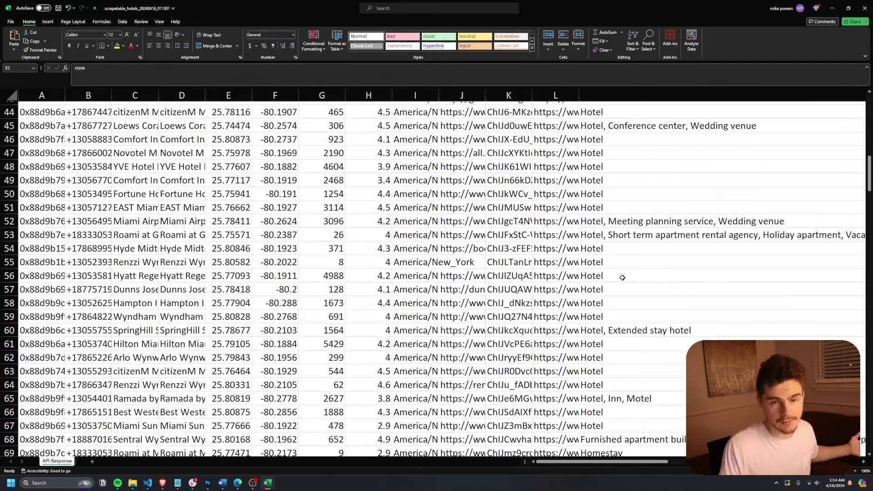
pyautogui.scroll(12, 409, 260)
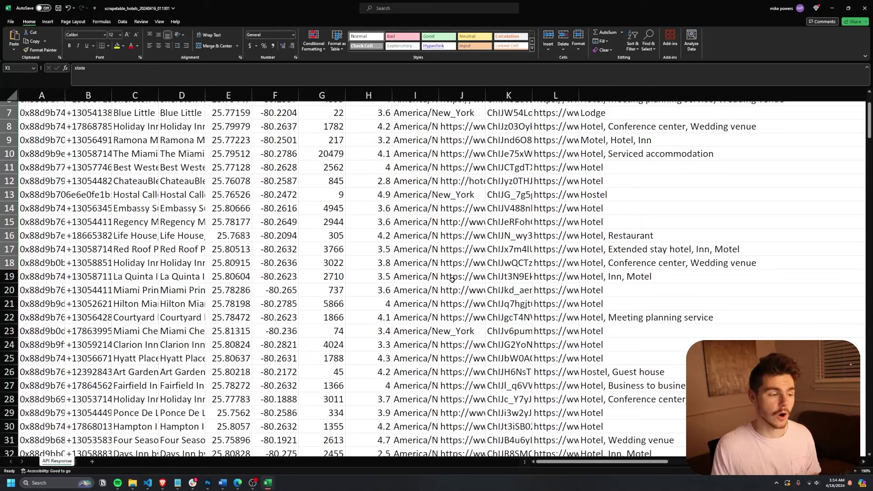
pyautogui.scroll(2, 601, 143)
pyautogui.moveTo(455, 109); pyautogui.dragTo(457, 334)
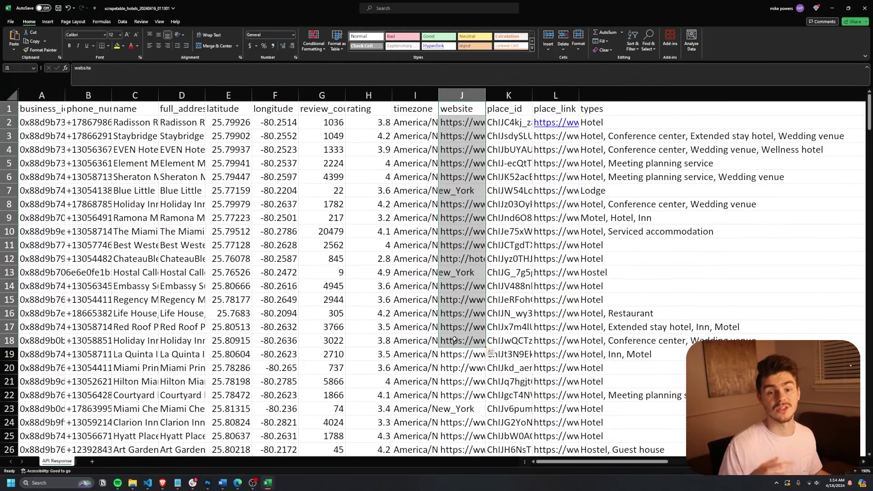
# - Switch back to the Scrape Table page in the browser and shift its map slightly southwest from Jupiter
pyautogui.click(832, 12)
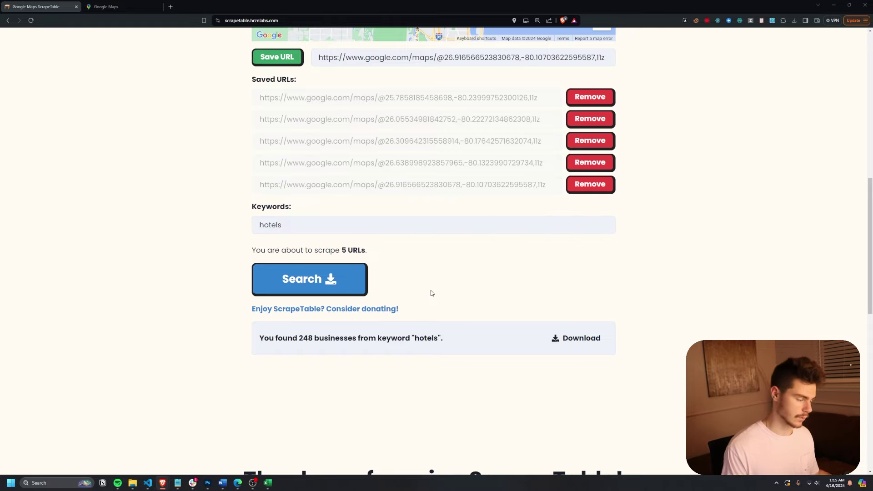
pyautogui.scroll(2, 346, 269)
pyautogui.click(306, 293)
pyautogui.scroll(3, 364, 273)
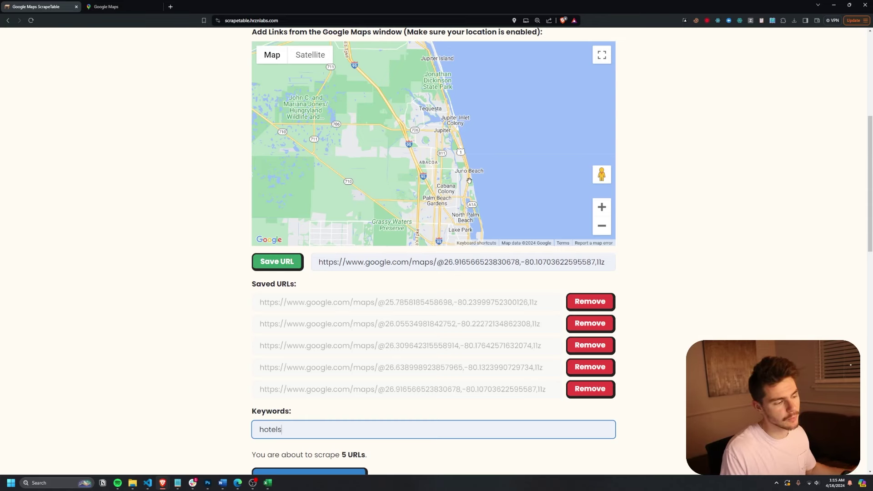
pyautogui.moveTo(486, 198)
pyautogui.mouseDown()
pyautogui.moveTo(488, 169)
pyautogui.moveTo(486, 190)
pyautogui.mouseUp()
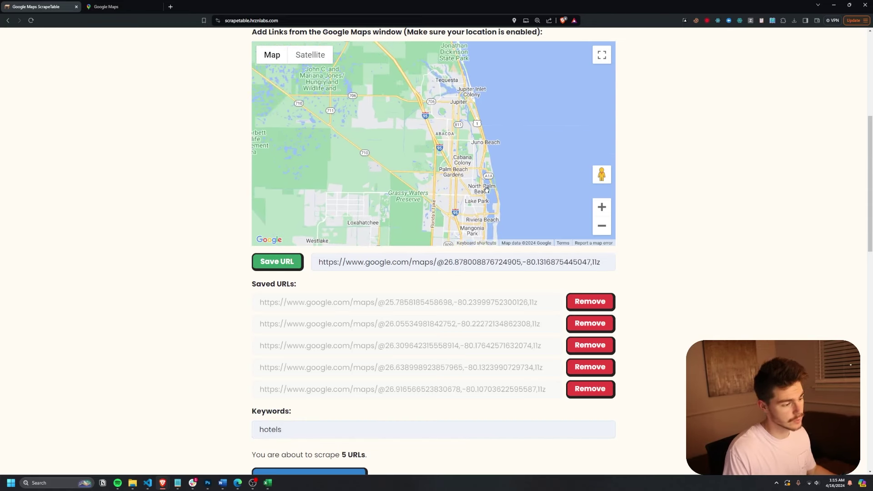
# - Replace the keyword with "fast food" and run the search on the five saved URLs
pyautogui.scroll(-2, 194, 346)
pyautogui.moveTo(288, 328); pyautogui.dragTo(171, 301)
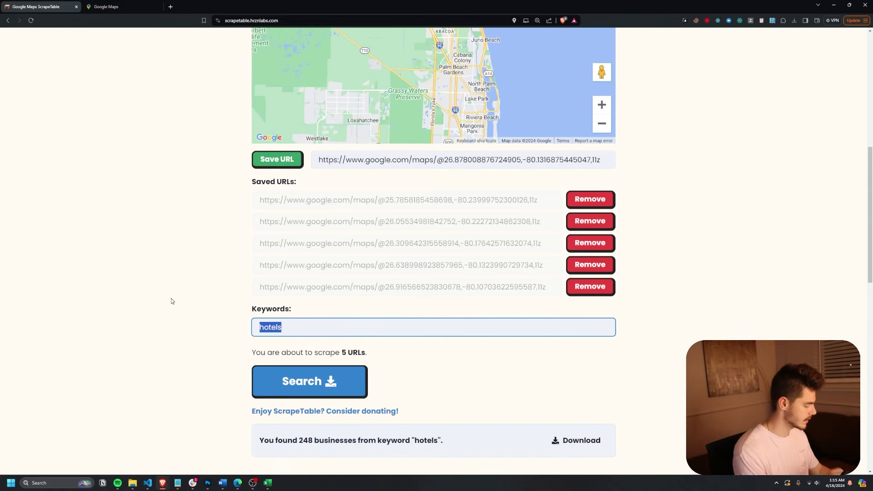
pyautogui.write('fast food')
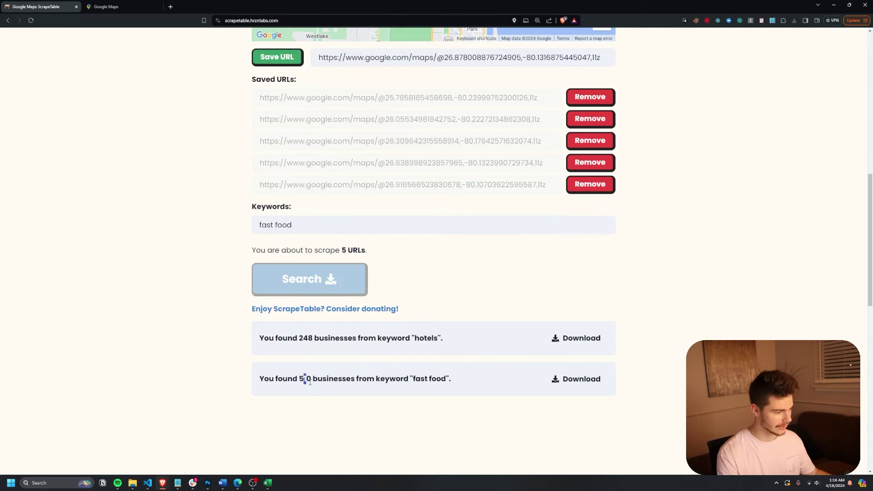
pyautogui.moveTo(413, 379); pyautogui.dragTo(446, 382)
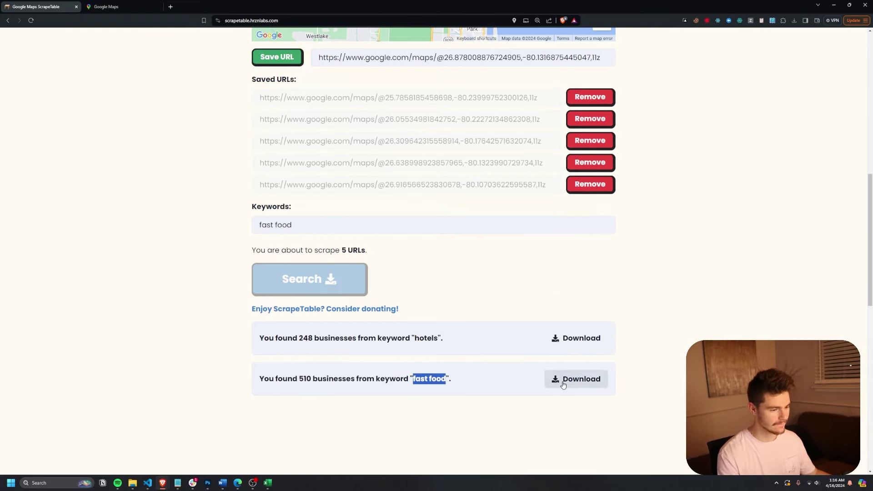
# - Download the "fast food" search results in Excel format to the Downloads folder and open the workbook
pyautogui.click(565, 381)
pyautogui.click(605, 422)
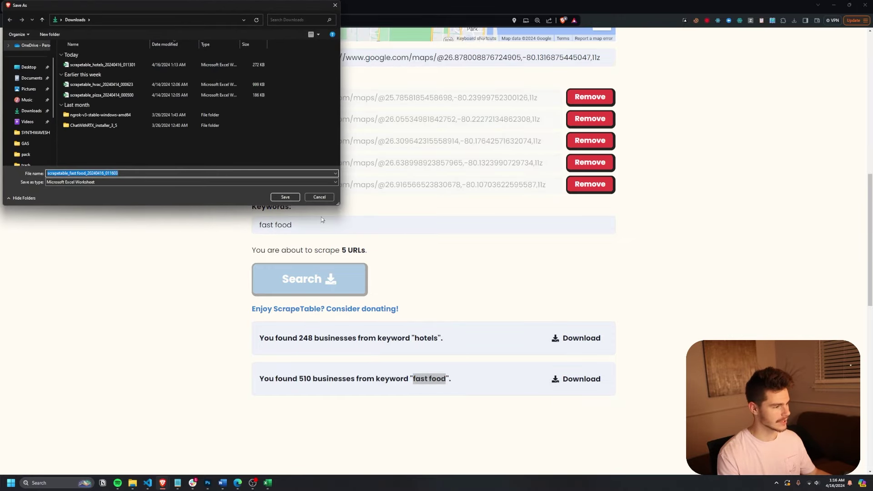
pyautogui.click(286, 197)
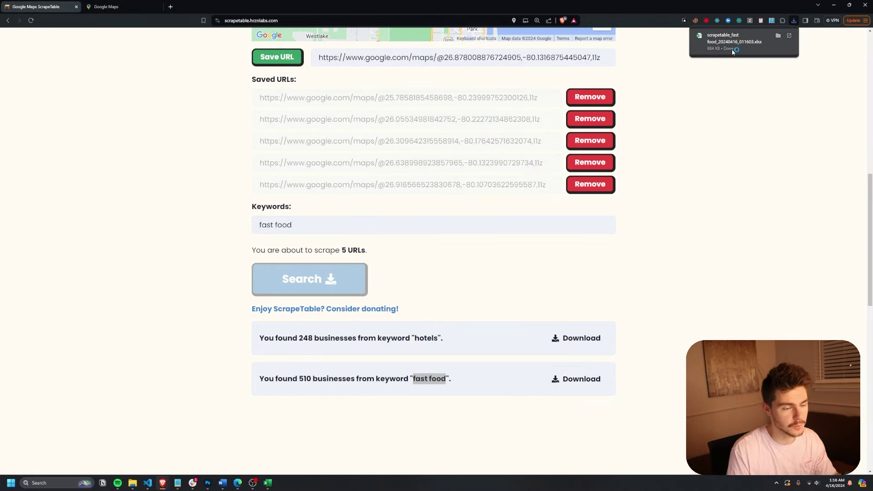
pyautogui.click(732, 53)
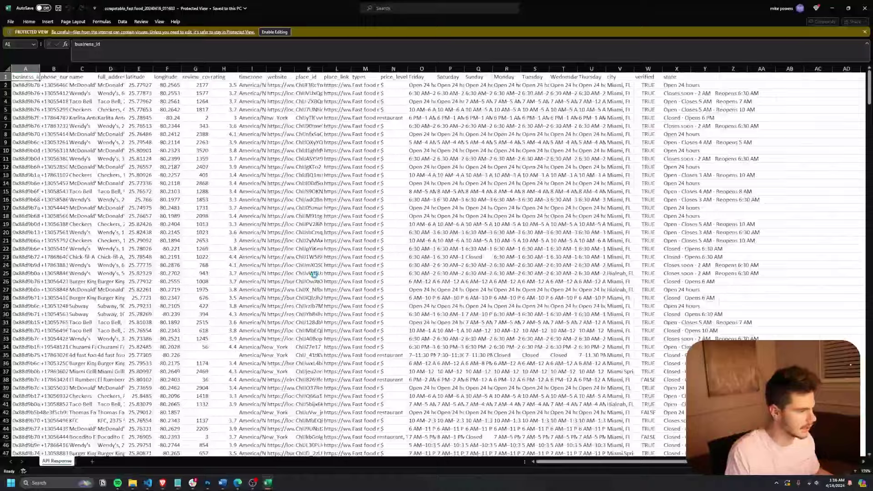
# - Autofit the name column of the fast food sheet and look through the business names
pyautogui.scroll(3, 314, 275)
pyautogui.scroll(-4, 249, 251)
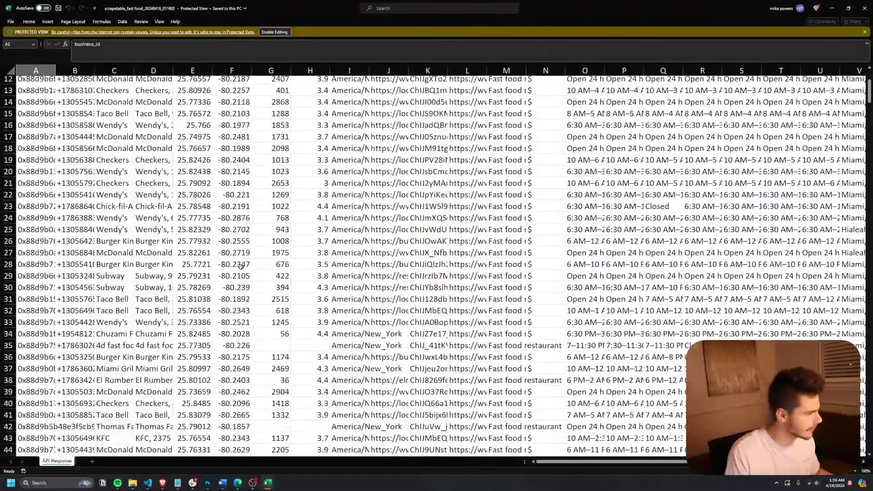
pyautogui.scroll(4, 241, 266)
pyautogui.doubleClick(133, 74)
pyautogui.click(130, 92)
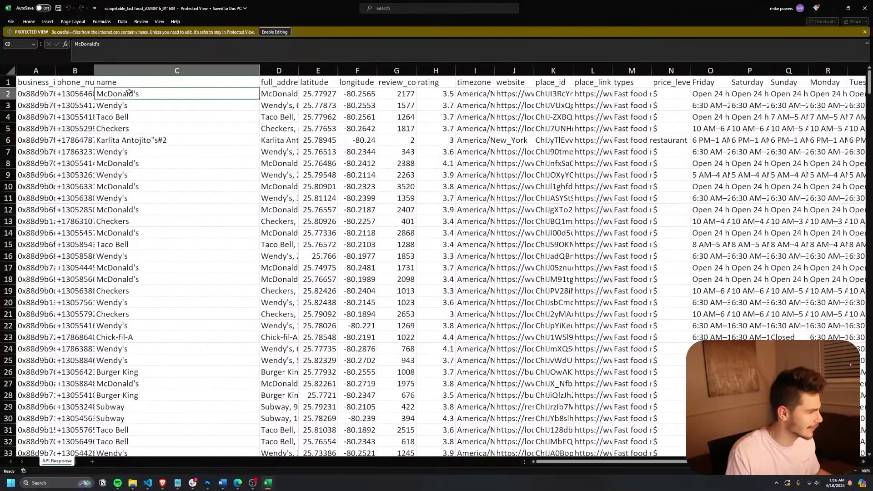
pyautogui.press('Down')
pyautogui.scroll(-1, 121, 150)
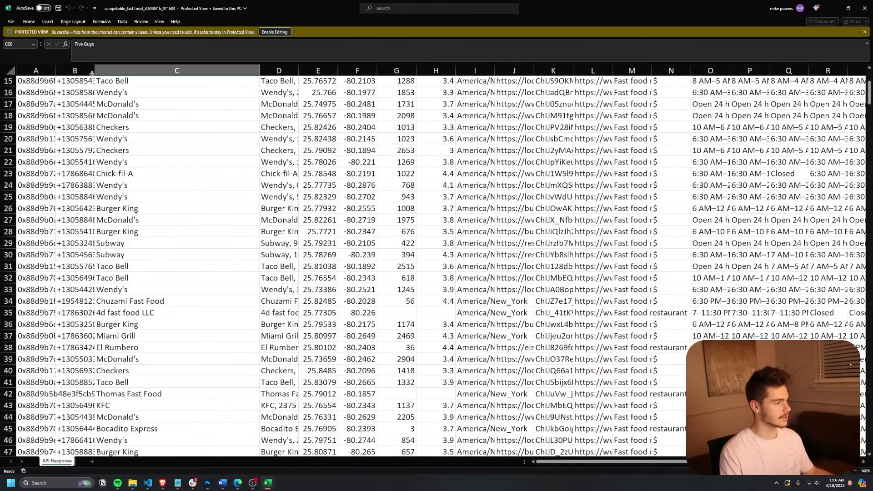
# - Autofit the phone_number and full_address columns of the fast food sheet and look over their entries
pyautogui.doubleClick(94, 71)
pyautogui.scroll(5, 93, 103)
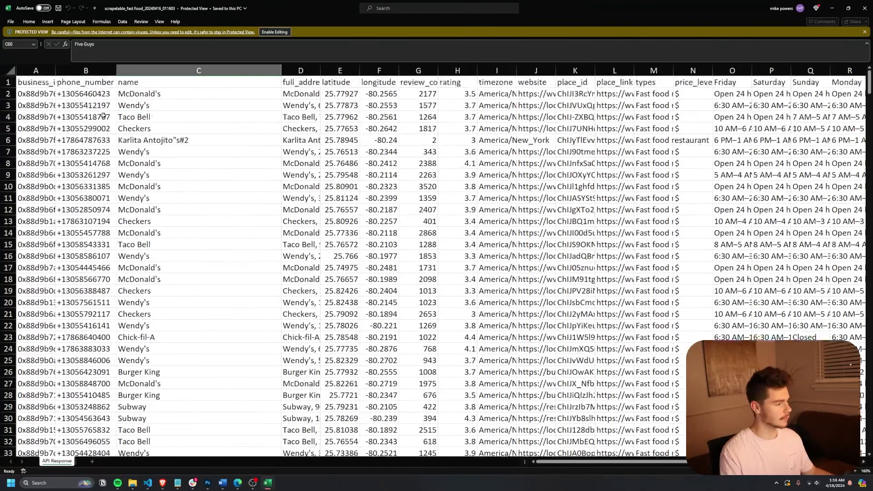
pyautogui.moveTo(89, 82); pyautogui.dragTo(93, 325)
pyautogui.click(312, 93)
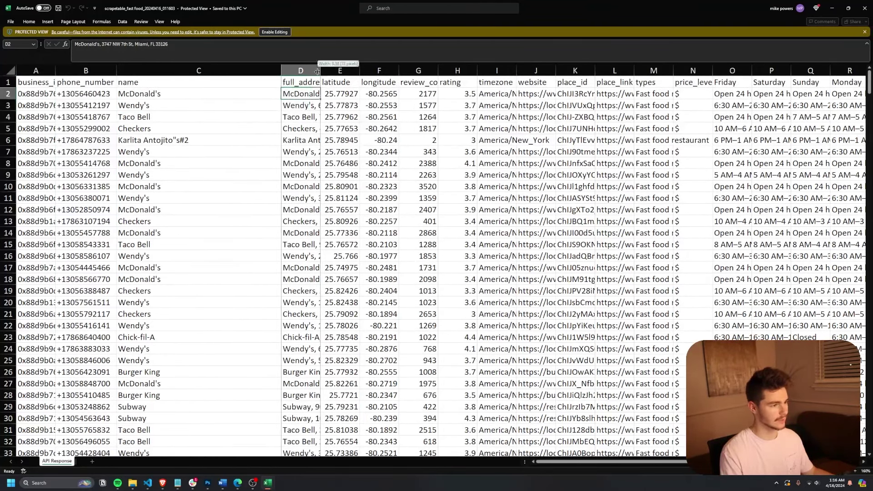
pyautogui.doubleClick(321, 70)
pyautogui.moveTo(354, 116); pyautogui.dragTo(375, 283)
pyautogui.hscroll(3, 383, 267)
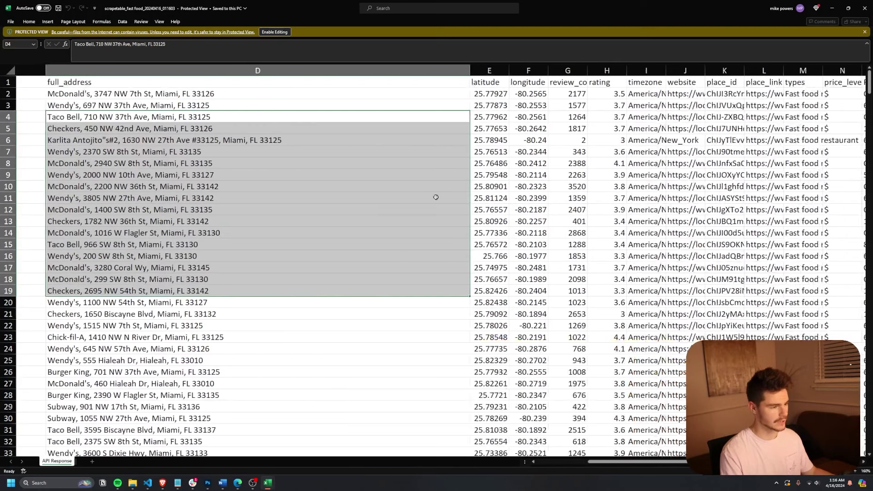
# - Autofit the latitude column and look over the coordinates, review counts and ratings
pyautogui.doubleClick(274, 70)
pyautogui.moveTo(302, 82); pyautogui.dragTo(306, 209)
pyautogui.click(357, 76)
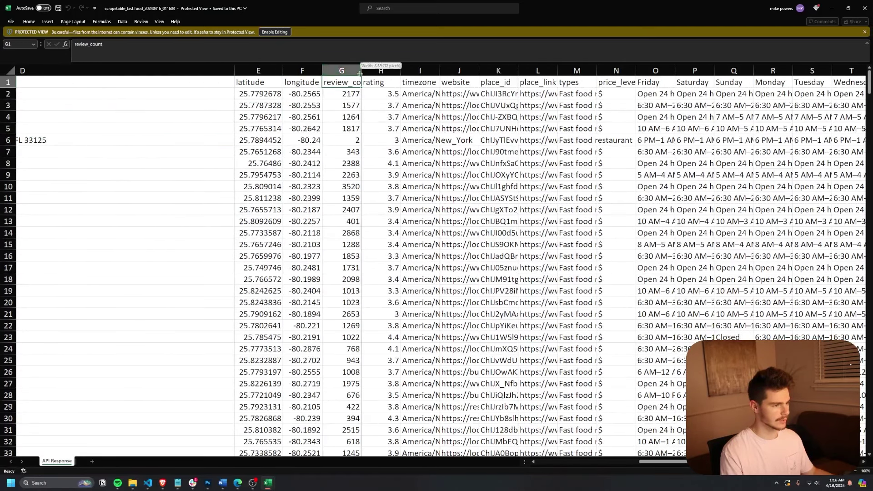
pyautogui.moveTo(396, 136); pyautogui.dragTo(392, 361)
pyautogui.moveTo(394, 279); pyautogui.dragTo(392, 93)
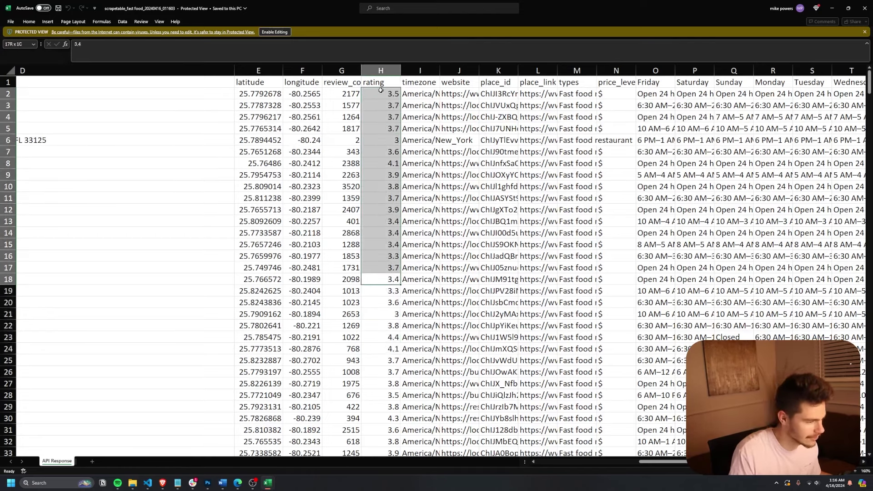
# - Autofit the website column and look over the website links and the place_id values beside them
pyautogui.click(482, 79)
pyautogui.doubleClick(479, 71)
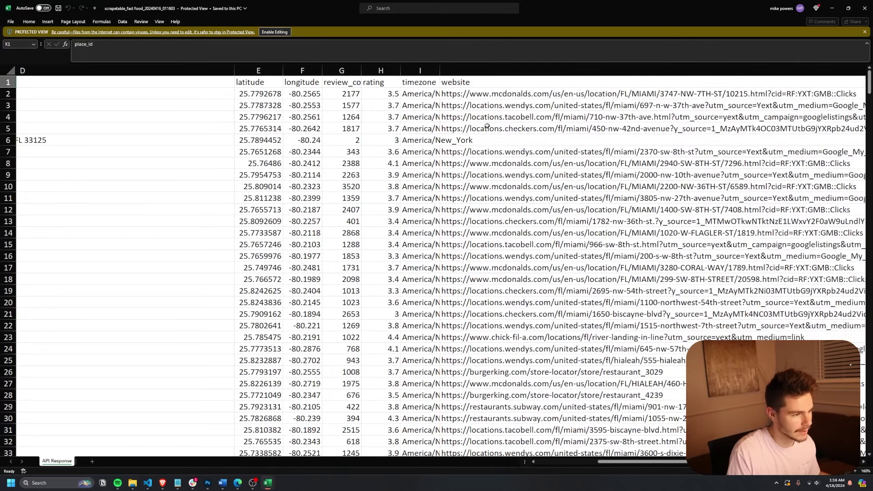
pyautogui.hscroll(2, 491, 132)
pyautogui.hscroll(2, 425, 128)
pyautogui.click(356, 110)
pyautogui.click(324, 94)
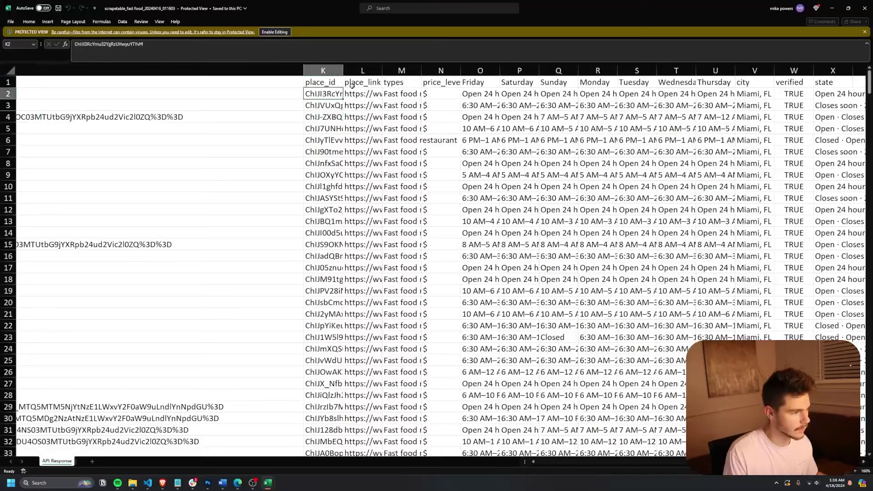
# - Autofit the place_link column and open the McDonald's link from cell L2 in the browser
pyautogui.click(377, 84)
pyautogui.moveTo(383, 72); pyautogui.dragTo(384, 73)
pyautogui.doubleClick(383, 73)
pyautogui.click(428, 95)
pyautogui.hotkey('ctrl', 'a')
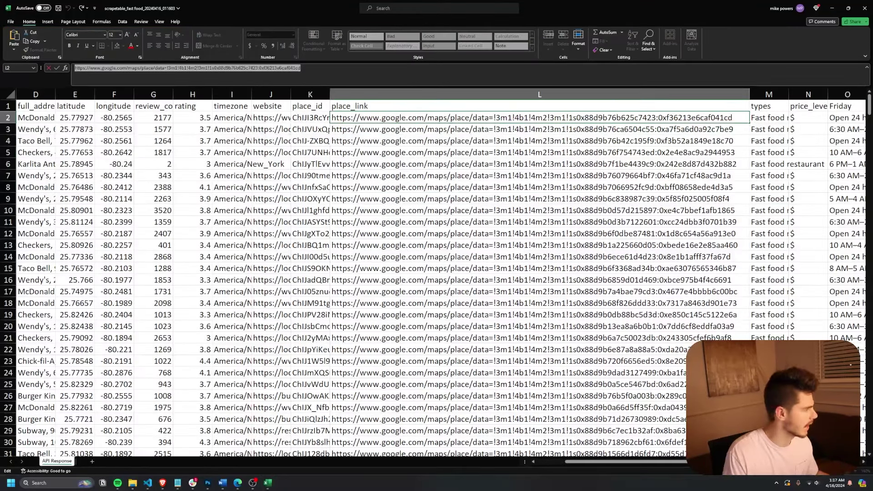
pyautogui.hotkey('alt', 'Tab')
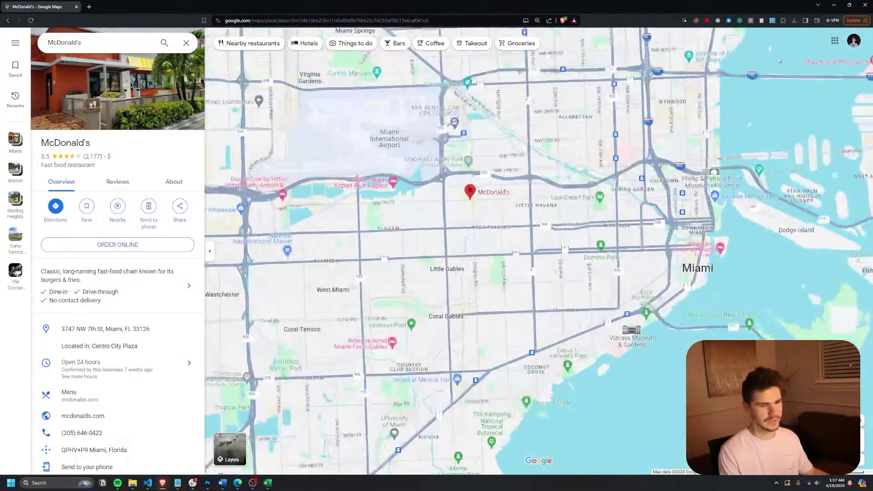
# - Switch back to the fast food workbook in Excel, autofit the types column and look over the business types
pyautogui.hotkey('alt', 'Tab')
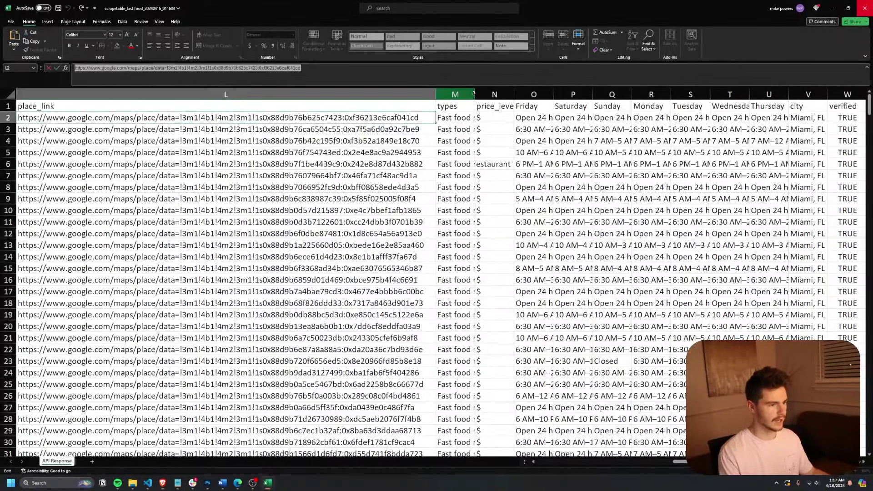
pyautogui.doubleClick(474, 96)
pyautogui.click(502, 214)
pyautogui.moveTo(500, 153); pyautogui.dragTo(432, 349)
pyautogui.click(342, 178)
pyautogui.hscroll(4, 339, 181)
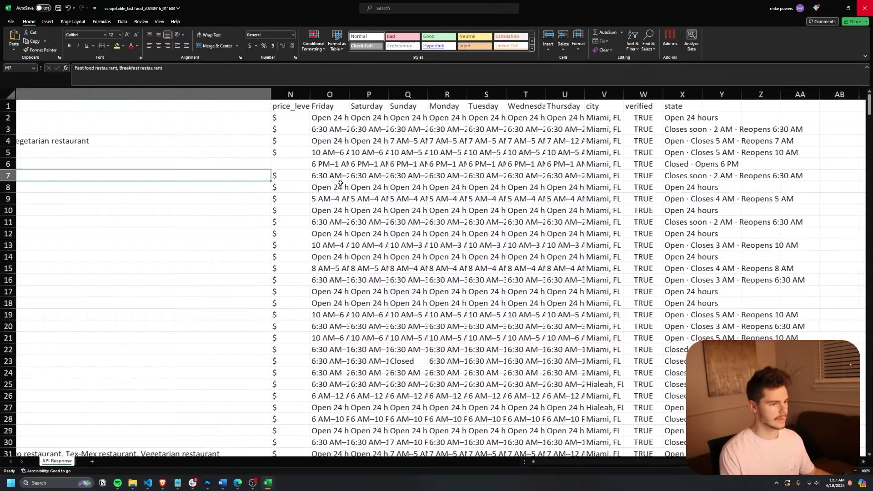
# - Look through the price_level column for the different price ratings of the fast food businesses
pyautogui.moveTo(271, 129); pyautogui.dragTo(275, 394)
pyautogui.scroll(-5, 274, 373)
pyautogui.scroll(-6, 274, 387)
pyautogui.moveTo(265, 427); pyautogui.dragTo(270, 342)
pyautogui.scroll(-3, 270, 344)
pyautogui.scroll(-1, 270, 345)
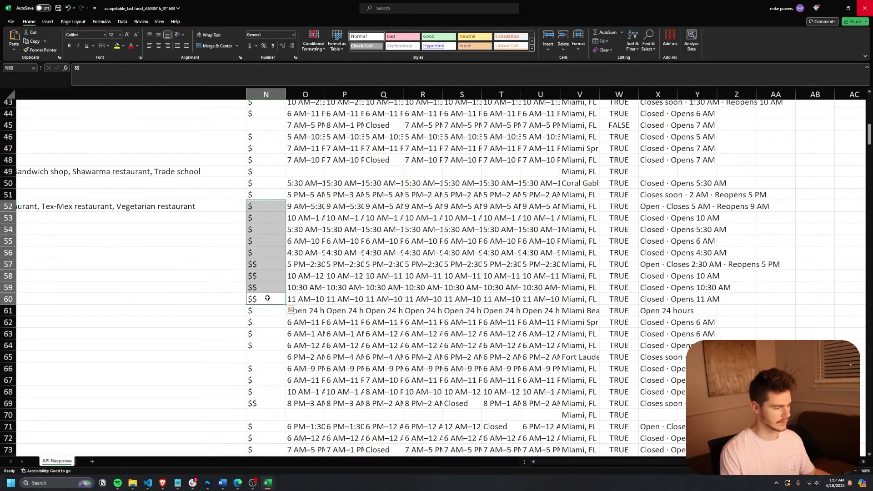
pyautogui.click(260, 437)
pyautogui.scroll(14, 256, 328)
pyautogui.hscroll(-1, 255, 327)
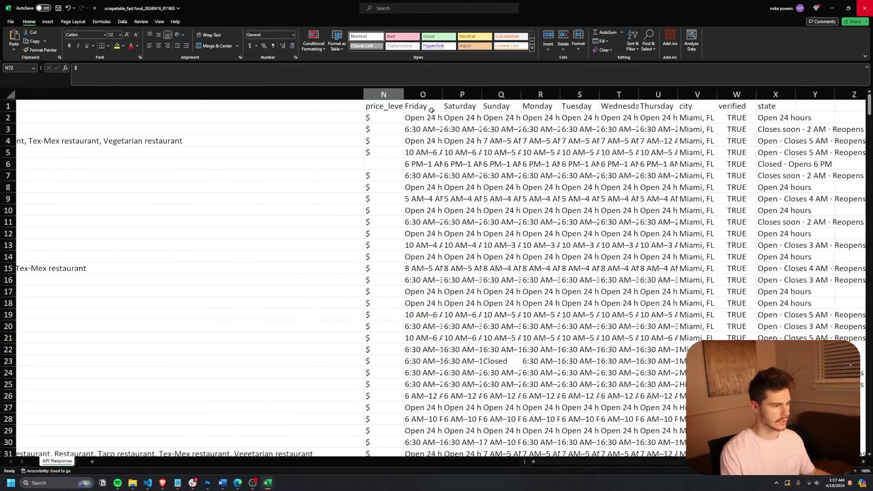
# - Autofit the Friday and city columns and look over the opening hours for each weekday
pyautogui.hscroll(4, 444, 227)
pyautogui.moveTo(266, 118); pyautogui.dragTo(488, 250)
pyautogui.click(555, 166)
pyautogui.doubleClick(520, 94)
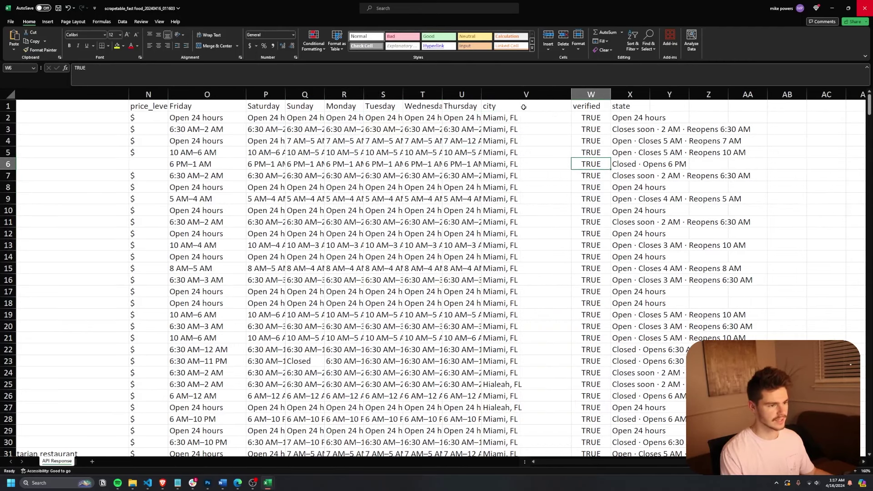
# - Widen the state column and look through the verified values and the open or closed states
pyautogui.hscroll(3, 523, 106)
pyautogui.moveTo(356, 129); pyautogui.dragTo(351, 306)
pyautogui.click(395, 187)
pyautogui.moveTo(412, 97); pyautogui.dragTo(532, 97)
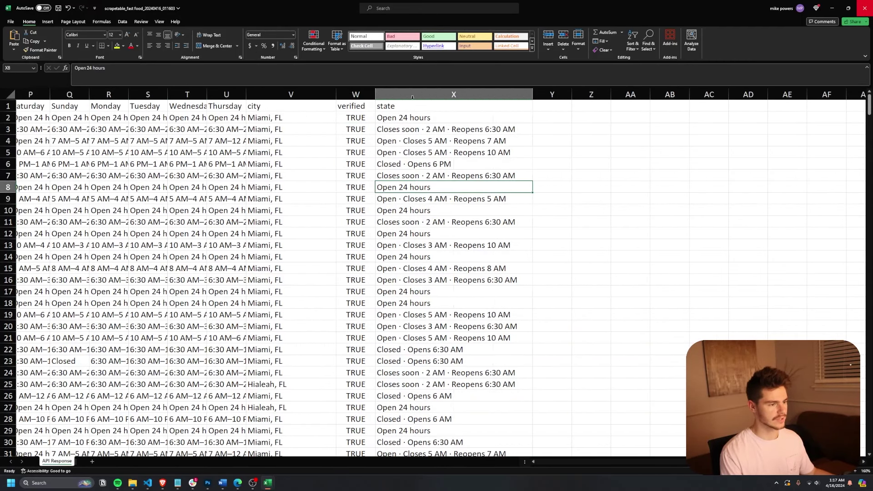
pyautogui.moveTo(473, 210); pyautogui.dragTo(484, 304)
pyautogui.scroll(-3, 484, 305)
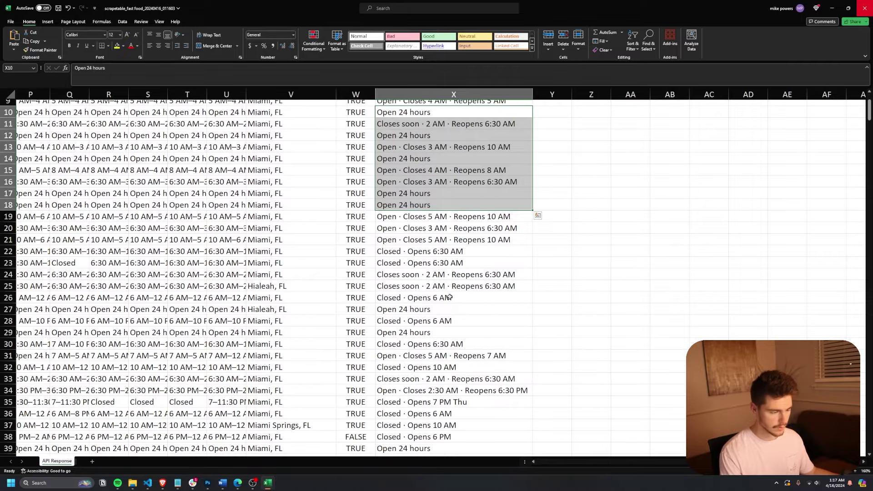
pyautogui.moveTo(452, 264); pyautogui.dragTo(438, 401)
pyautogui.scroll(-12, 434, 395)
pyautogui.scroll(-4, 433, 377)
# - Go to the end of the fast food sheet and examine the last business records across their columns
pyautogui.hscroll(-10, 432, 377)
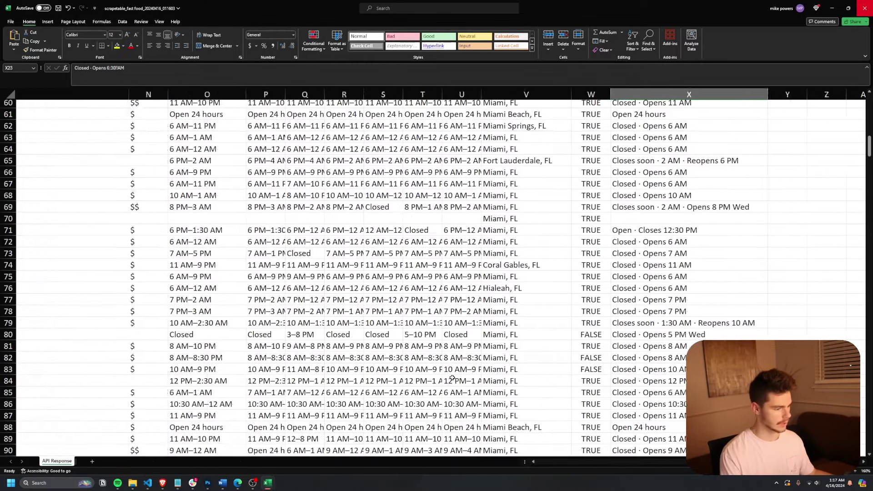
pyautogui.scroll(-20, 307, 377)
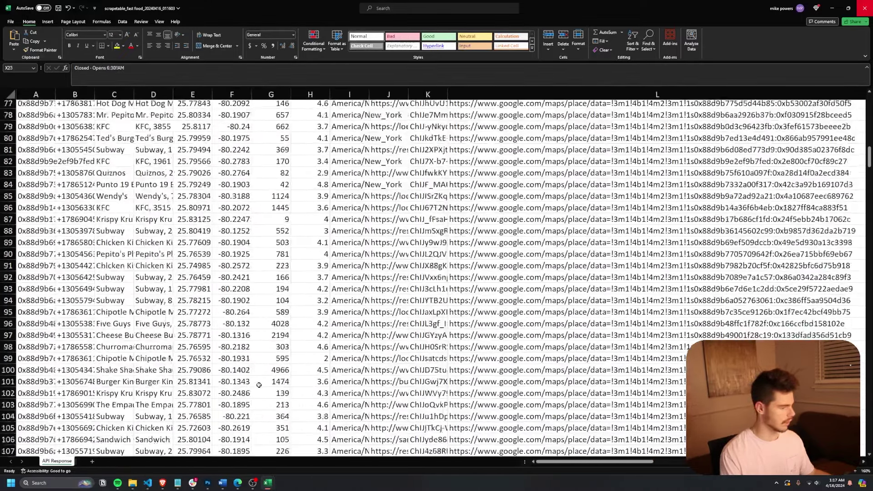
pyautogui.scroll(-20, 253, 396)
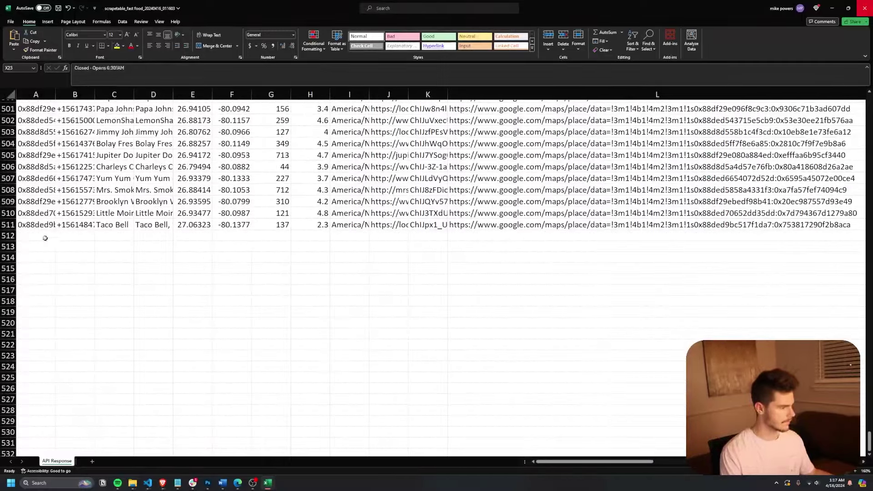
pyautogui.moveTo(43, 225); pyautogui.dragTo(849, 236)
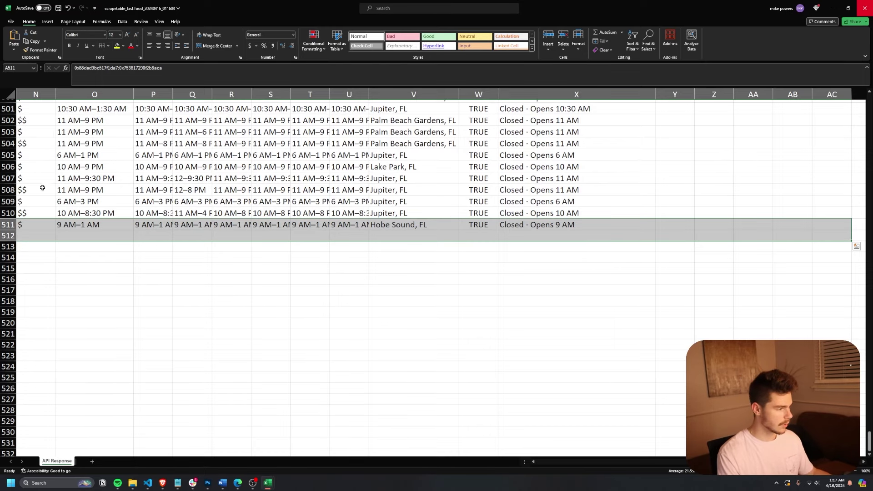
pyautogui.click(33, 214)
pyautogui.click(94, 225)
pyautogui.moveTo(357, 227); pyautogui.dragTo(148, 213)
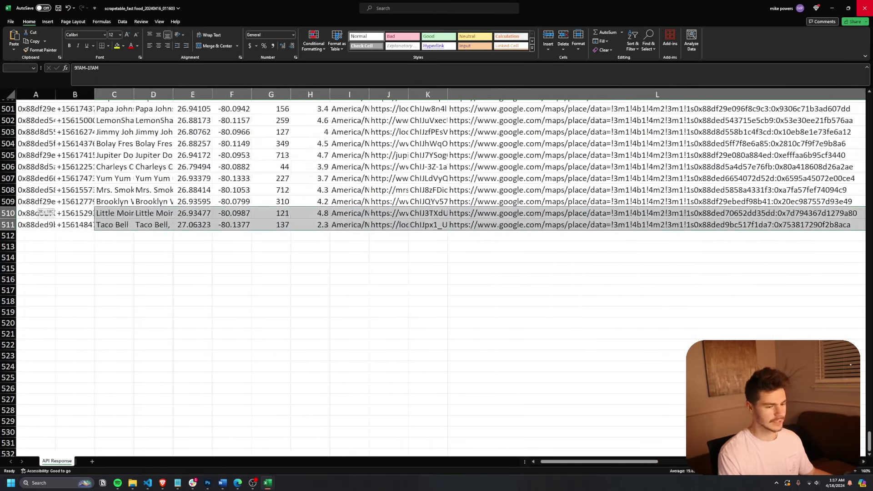
# - Close the fast food workbook without saving the changes
pyautogui.click(391, 246)
pyautogui.click(865, 8)
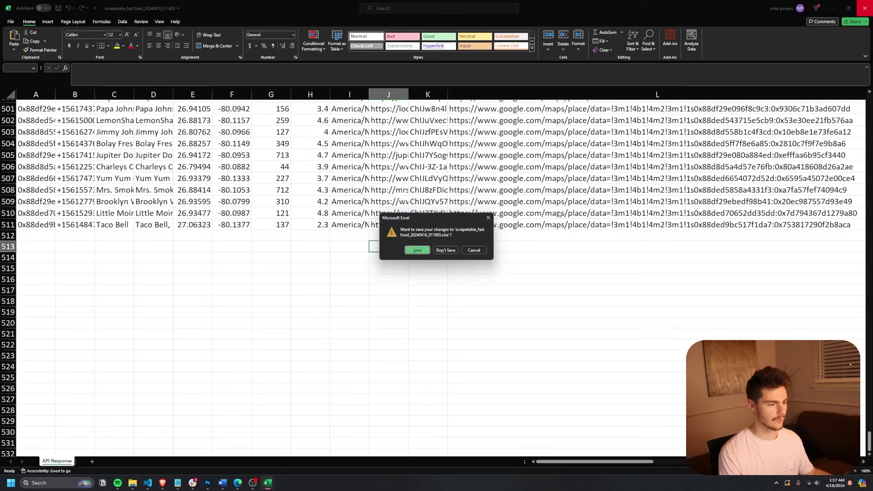
pyautogui.click(446, 250)
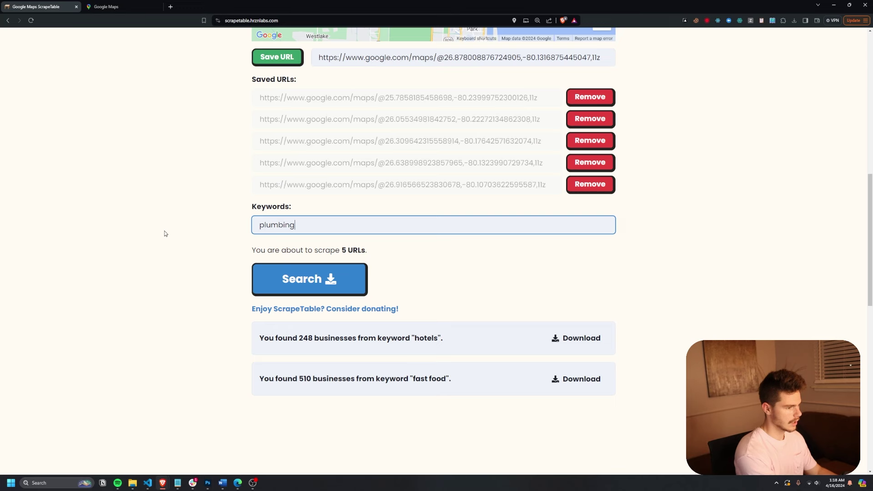
# - Run a "plumbing" search on the five saved URLs in Scrape Table, then download the results and open the workbook in Excel
pyautogui.click(312, 276)
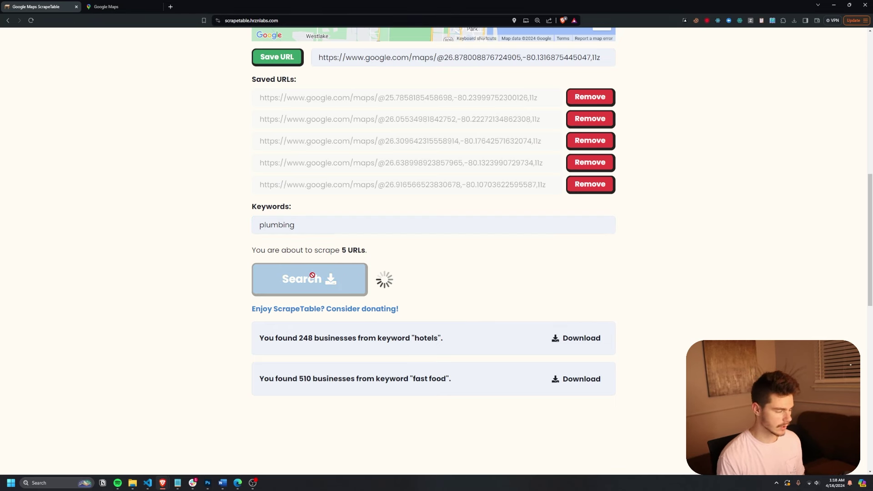
pyautogui.scroll(-1, 311, 326)
pyautogui.click(582, 386)
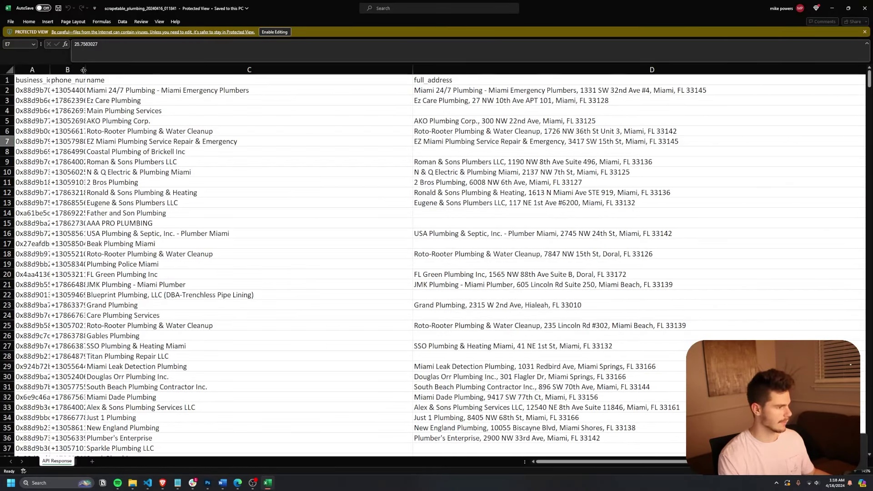
# - Autofit the phone_number column of the plumbing sheet and look over the phone numbers, names, addresses and ratings
pyautogui.doubleClick(84, 70)
pyautogui.moveTo(75, 111); pyautogui.dragTo(82, 309)
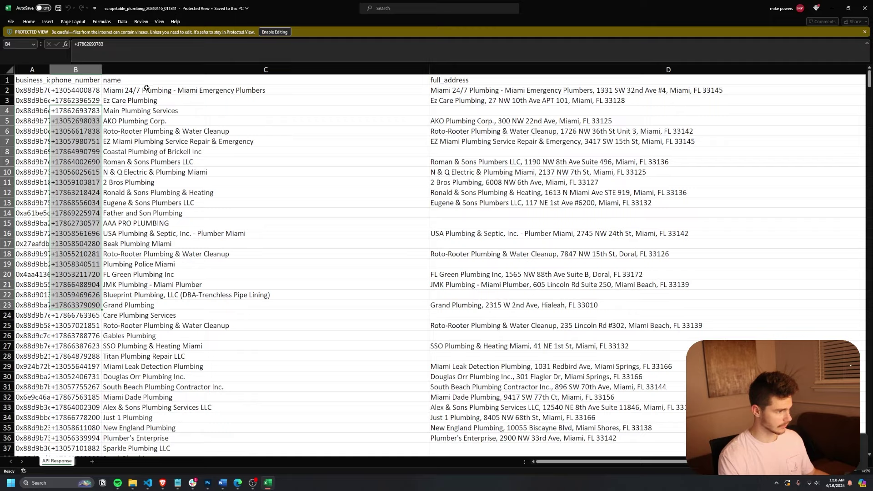
pyautogui.moveTo(145, 131); pyautogui.dragTo(188, 316)
pyautogui.hscroll(10, 440, 146)
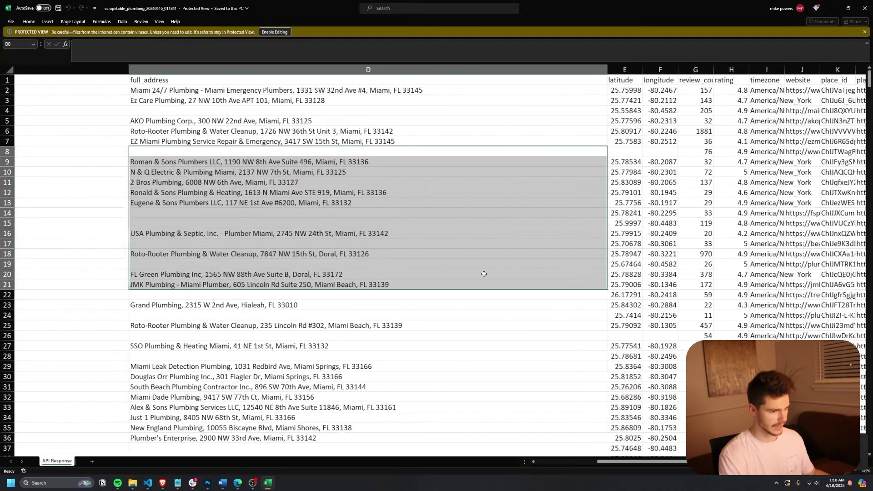
pyautogui.moveTo(464, 101); pyautogui.dragTo(464, 213)
pyautogui.hscroll(3, 521, 285)
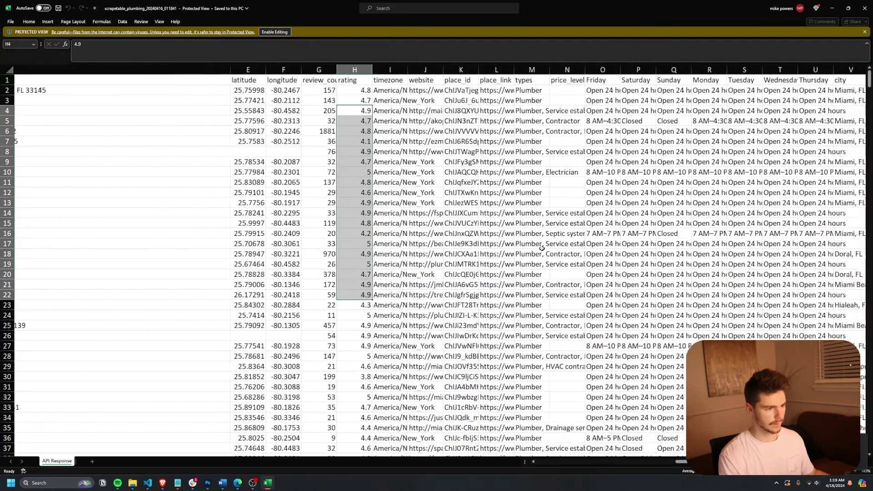
# - Autofit the website and timezone columns of the plumbing sheet and look through the plumbers' website addresses
pyautogui.doubleClick(376, 69)
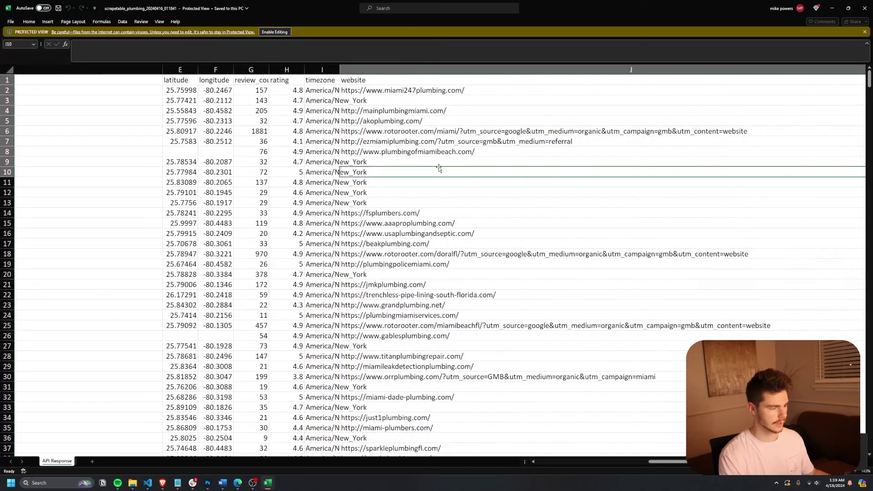
pyautogui.scroll(-18, 428, 199)
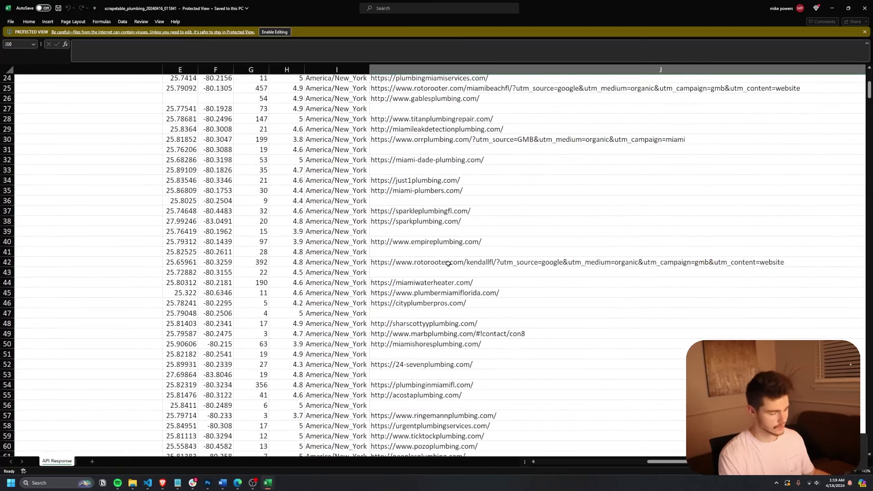
pyautogui.click(467, 191)
pyautogui.moveTo(467, 190)
pyautogui.mouseDown()
pyautogui.moveTo(478, 451)
pyautogui.moveTo(487, 438)
pyautogui.mouseUp()
# - Look through the remaining plumbing businesses and addresses toward the end of the sheet, then switch back to the Scrape Table page
pyautogui.scroll(-20, 492, 340)
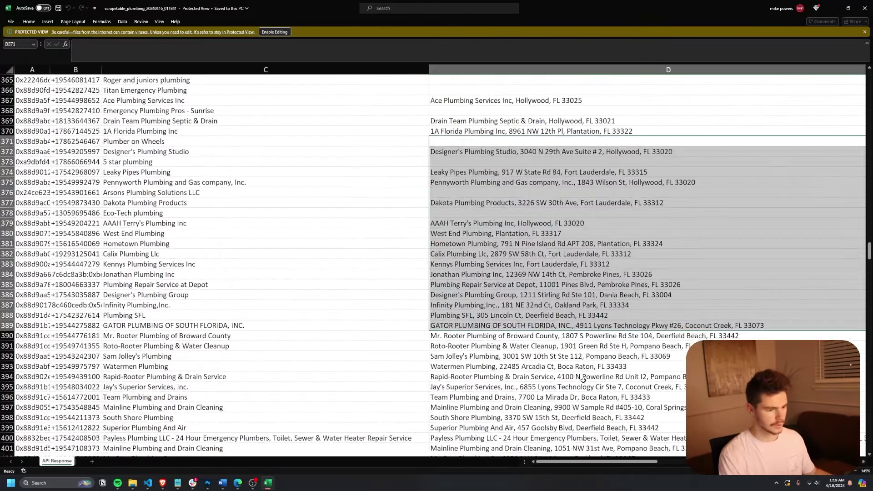
pyautogui.scroll(-20, 578, 378)
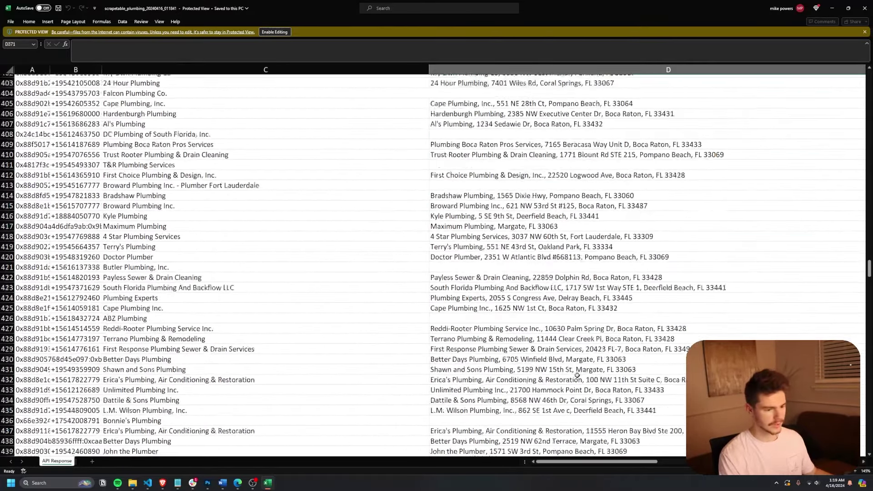
pyautogui.scroll(-20, 571, 379)
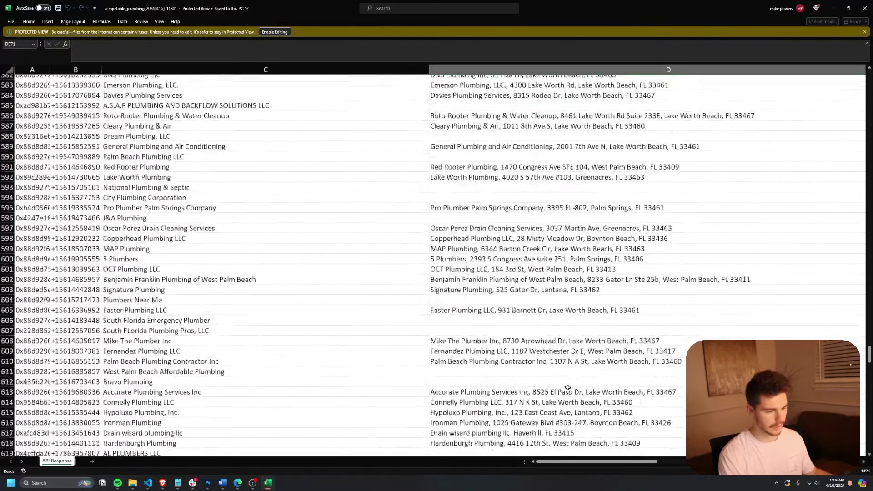
pyautogui.scroll(-20, 568, 390)
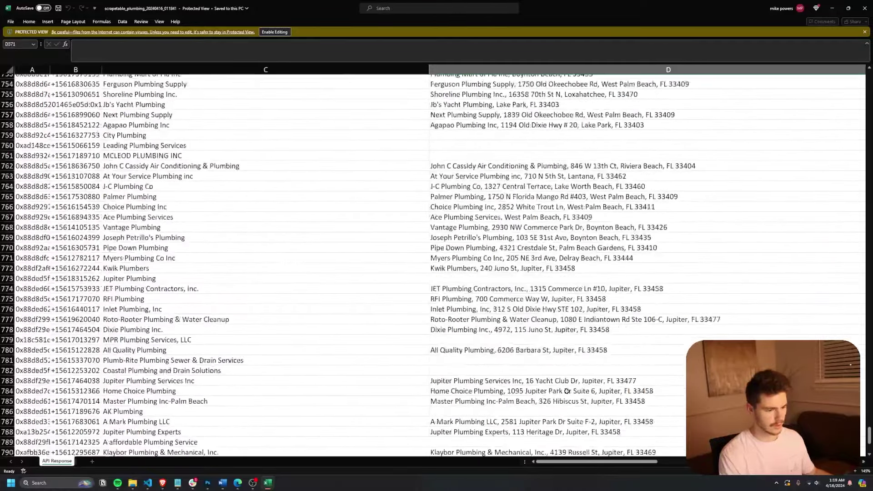
pyautogui.hotkey('alt', 'Tab')
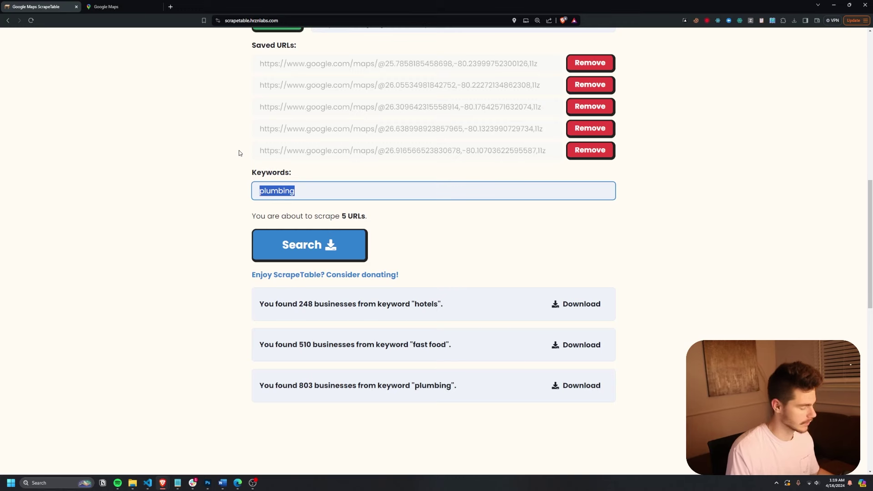
# - Run a "dealerships" search on the five saved URLs in Scrape Table, then download the results and open the workbook in Excel
pyautogui.write('dealerships')
pyautogui.click(335, 243)
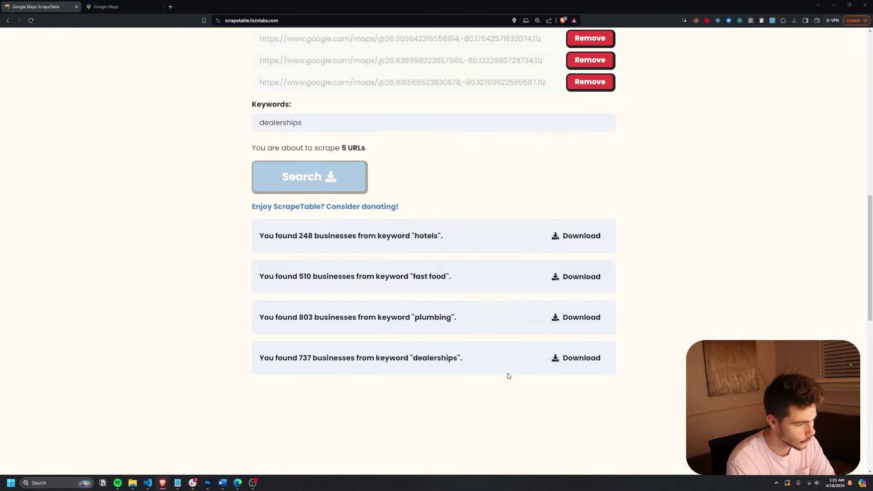
pyautogui.click(576, 358)
pyautogui.click(575, 415)
pyautogui.press('Return')
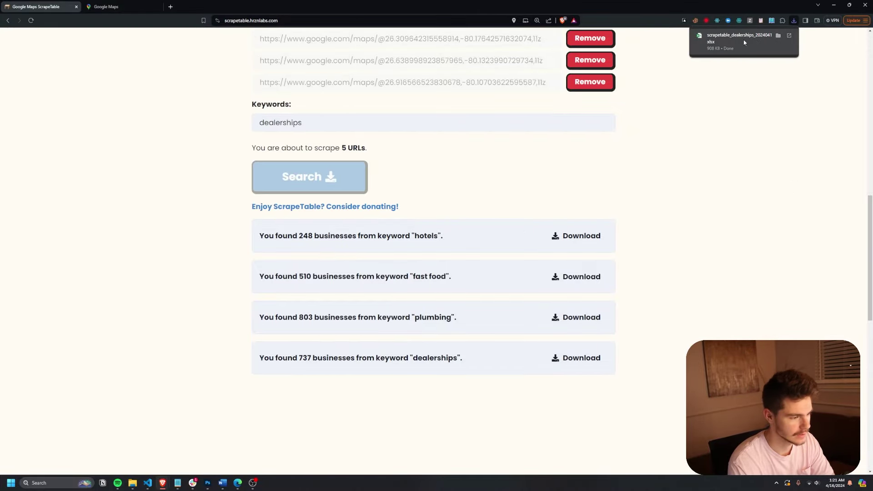
pyautogui.click(755, 41)
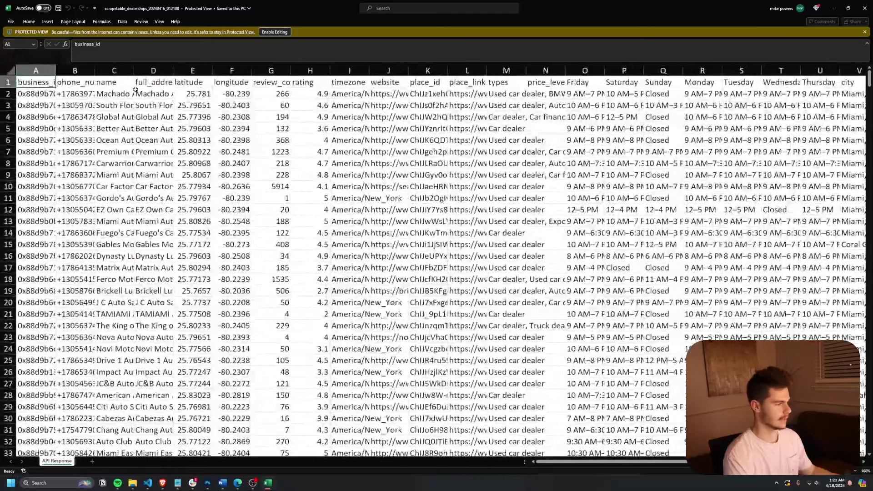
# - Autofit the full_address column of the dealerships sheet, enable editing and look through the addresses from row 27 toward the end
pyautogui.click(77, 82)
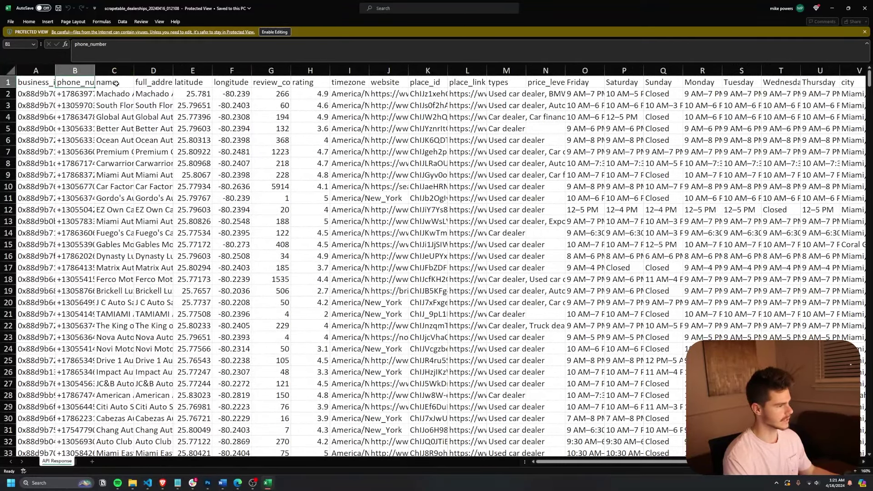
pyautogui.click(117, 82)
pyautogui.click(150, 82)
pyautogui.doubleClick(174, 71)
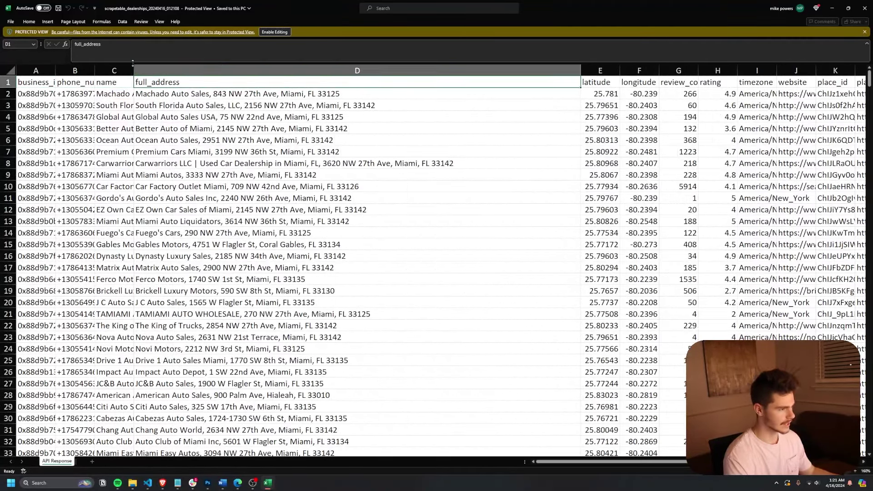
pyautogui.click(274, 32)
pyautogui.scroll(-6, 297, 207)
pyautogui.moveTo(296, 208); pyautogui.dragTo(359, 443)
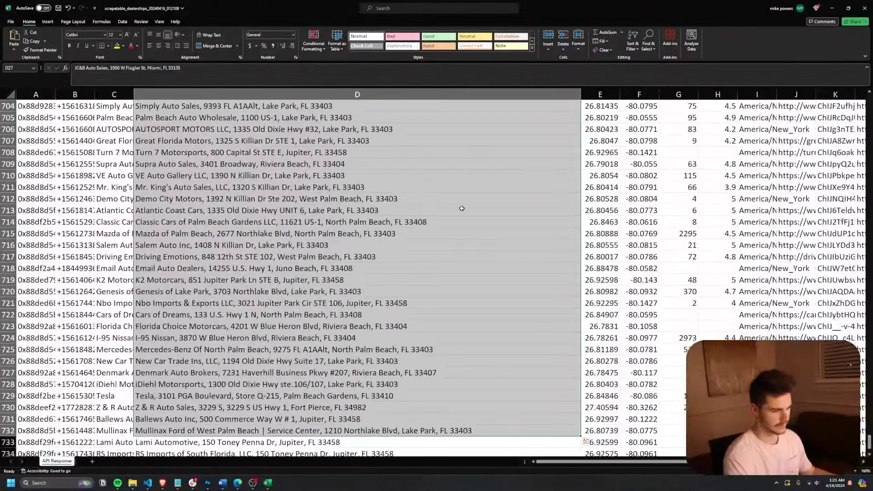
# - Return to the first rows of the dealerships sheet and look over the review count, rating and timezone columns
pyautogui.scroll(7, 458, 212)
pyautogui.hscroll(3, 450, 215)
pyautogui.hscroll(2, 518, 226)
pyautogui.scroll(20, 452, 224)
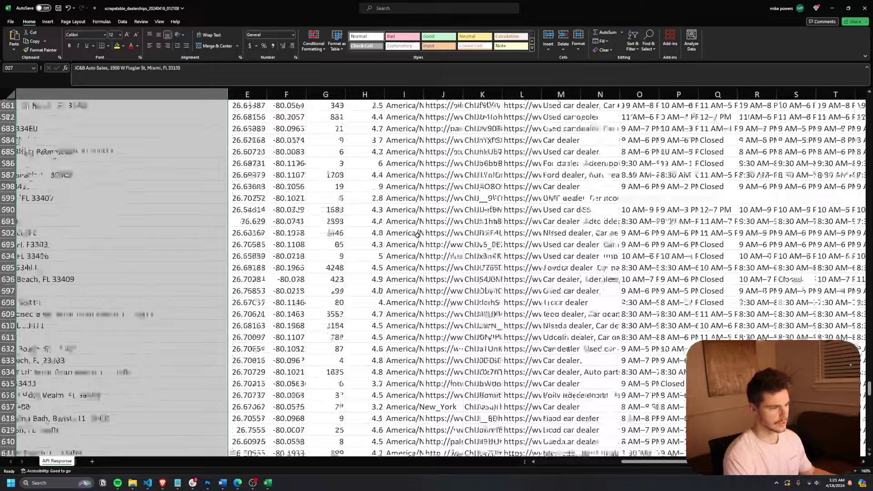
pyautogui.click(332, 129)
pyautogui.click(378, 106)
pyautogui.click(419, 106)
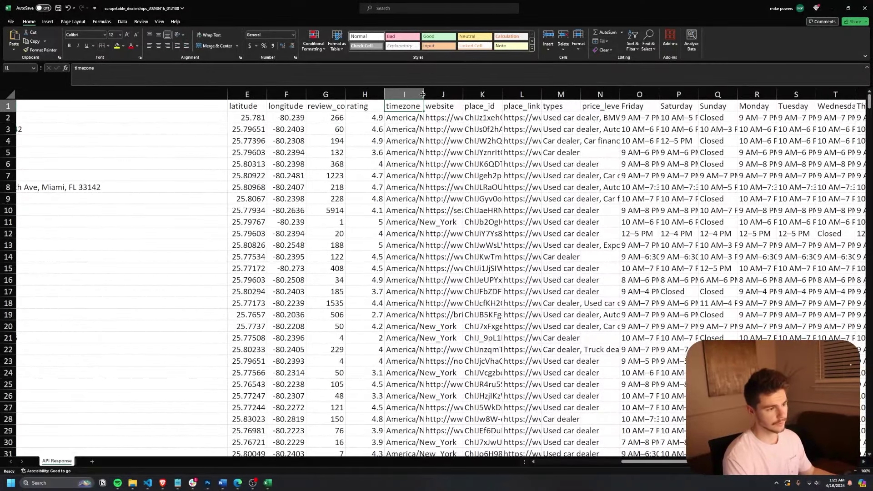
# - Autofit the website and timezone columns of the dealerships sheet and look through the dealers' website addresses
pyautogui.doubleClick(461, 95)
pyautogui.hscroll(2, 472, 156)
pyautogui.moveTo(458, 141); pyautogui.dragTo(404, 436)
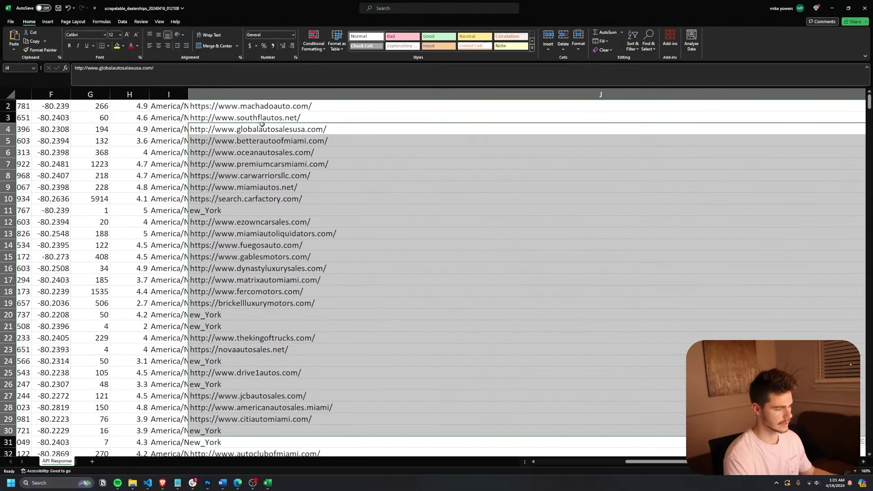
pyautogui.doubleClick(188, 94)
pyautogui.scroll(-6, 350, 222)
pyautogui.click(374, 241)
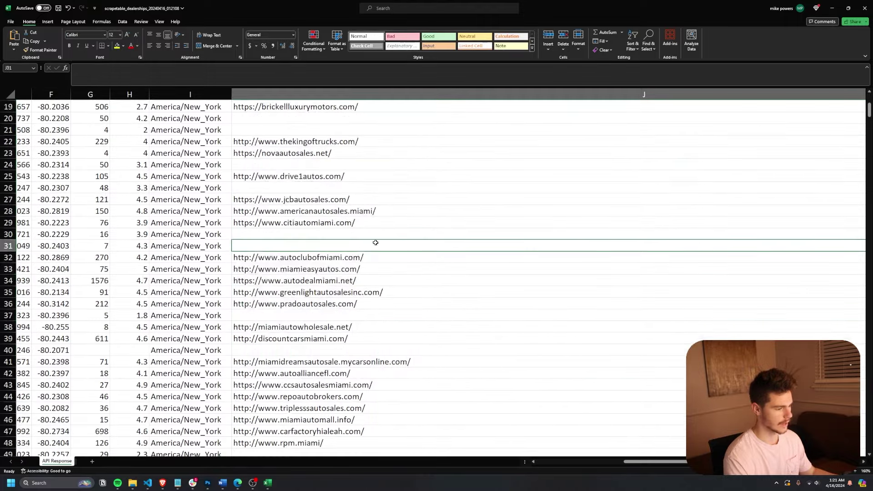
pyautogui.scroll(-20, 375, 241)
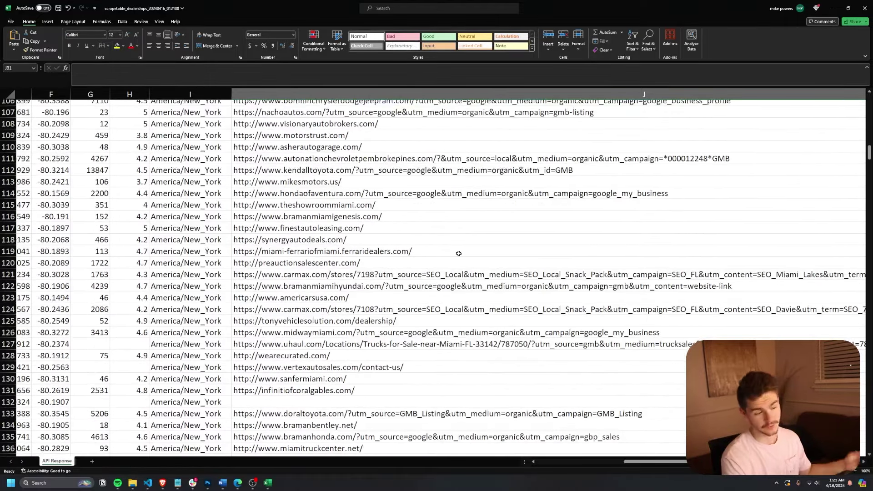
pyautogui.scroll(-6, 458, 254)
# - Autofit the place_link and types columns of the dealerships sheet and look through the business types from the first rows
pyautogui.hscroll(10, 338, 347)
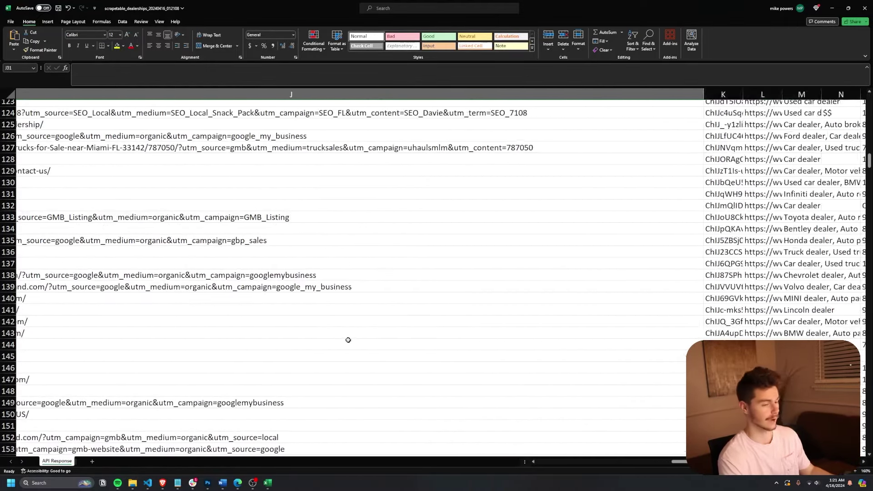
pyautogui.scroll(20, 347, 341)
pyautogui.moveTo(395, 130); pyautogui.dragTo(457, 247)
pyautogui.click(380, 130)
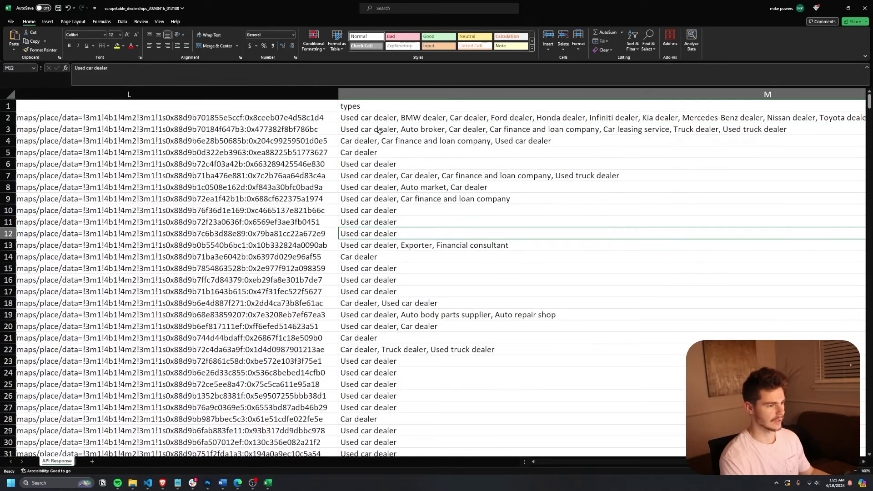
pyautogui.scroll(-6, 410, 221)
pyautogui.scroll(2, 403, 264)
pyautogui.scroll(4, 403, 264)
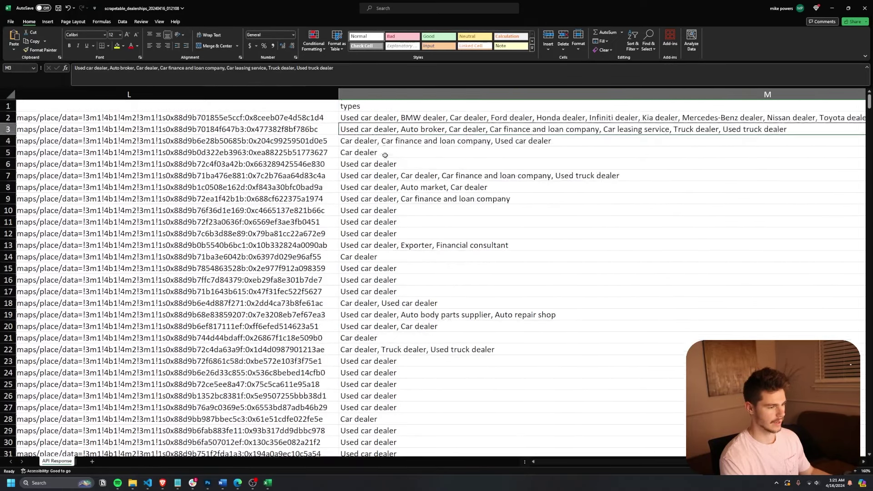
pyautogui.moveTo(382, 142); pyautogui.dragTo(416, 429)
# - Look over the Friday to Thursday opening hours and the city, verified and state columns, then go back to the types column
pyautogui.hscroll(2, 435, 323)
pyautogui.hscroll(4, 434, 323)
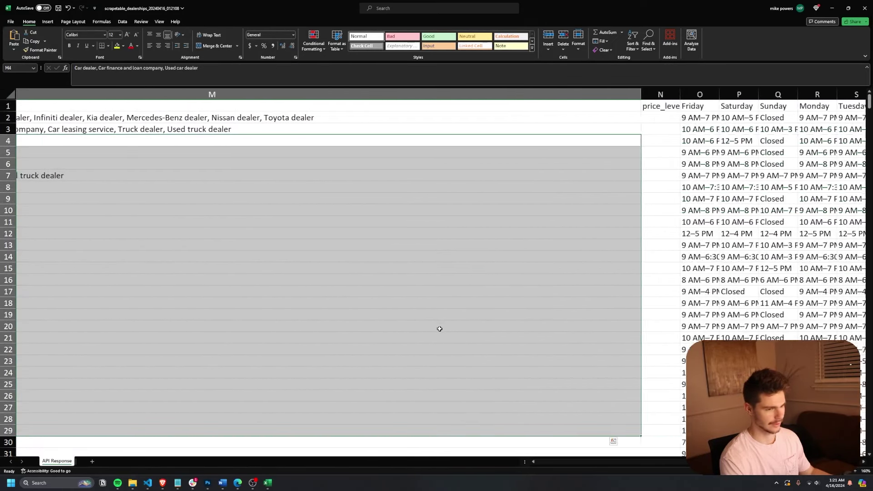
pyautogui.moveTo(431, 106); pyautogui.dragTo(667, 372)
pyautogui.hscroll(3, 719, 226)
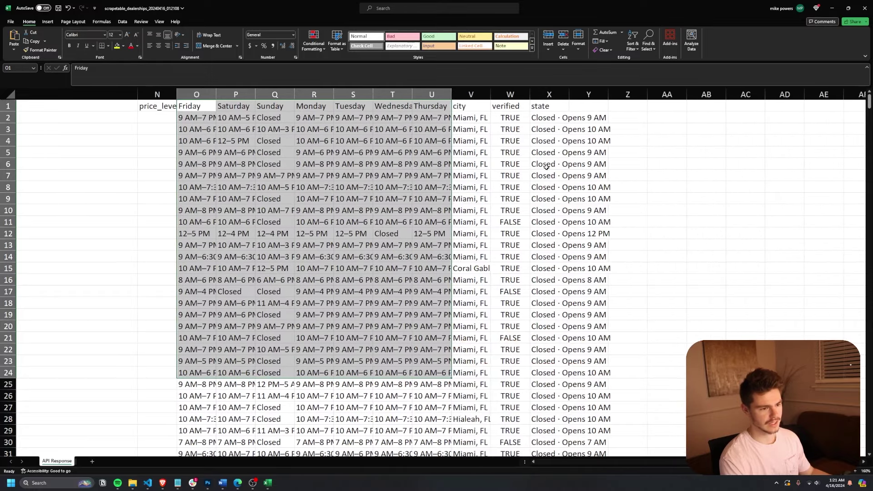
pyautogui.moveTo(550, 117); pyautogui.dragTo(596, 443)
pyautogui.click(645, 359)
pyautogui.hscroll(-3, 645, 355)
pyautogui.hscroll(-10, 645, 352)
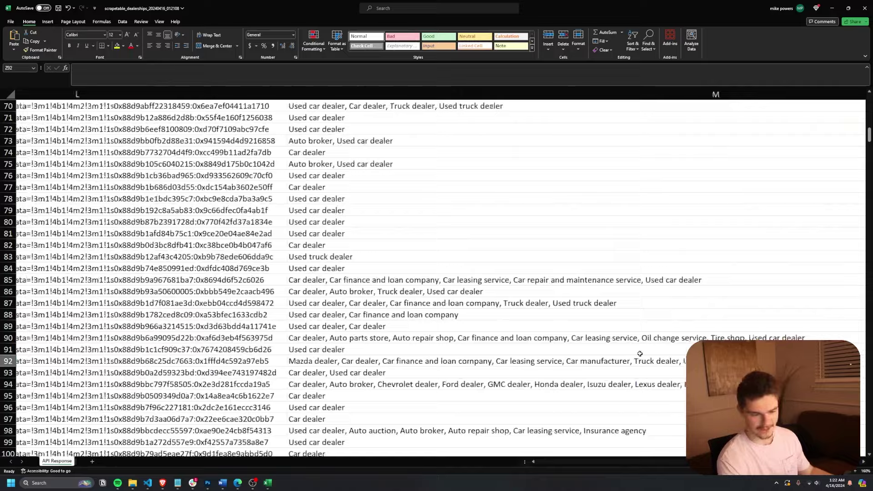